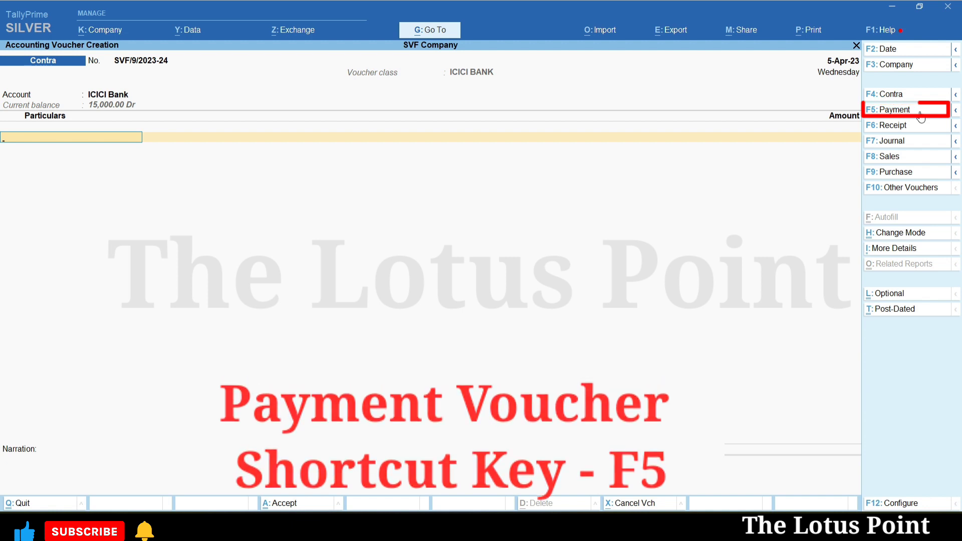
# - Open a new payment voucher and switch it to Single Entry mode
pyautogui.click(921, 115)
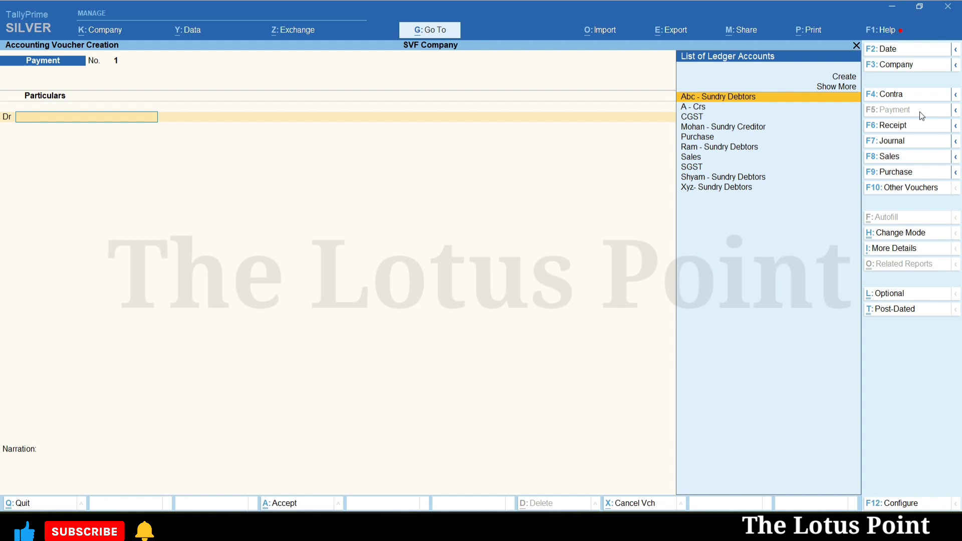
pyautogui.hotkey('ctrl', 'h')
pyautogui.press('Down')
pyautogui.press('Return')
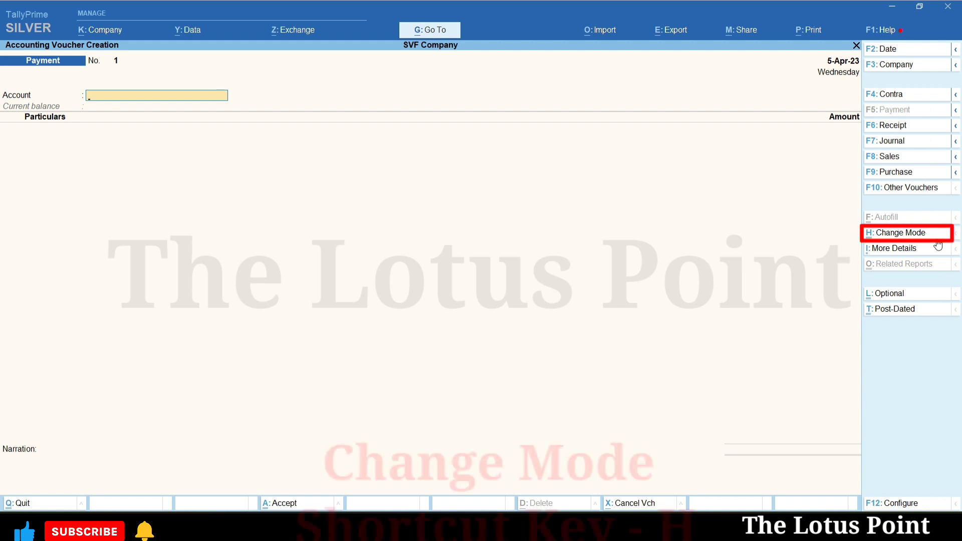
# - Change the payment voucher's mode to Double Entry
pyautogui.hotkey('ctrl', 'h')
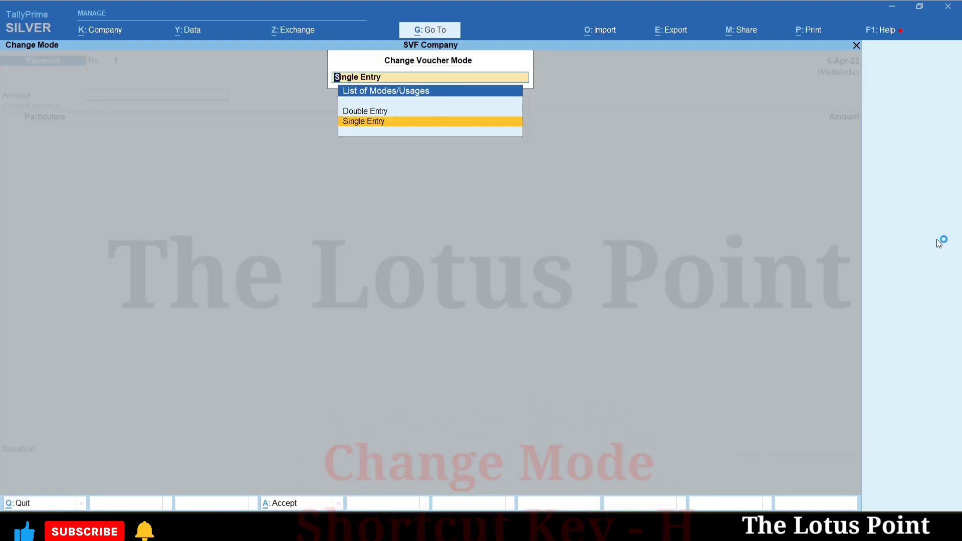
pyautogui.press('Up')
pyautogui.press('Down')
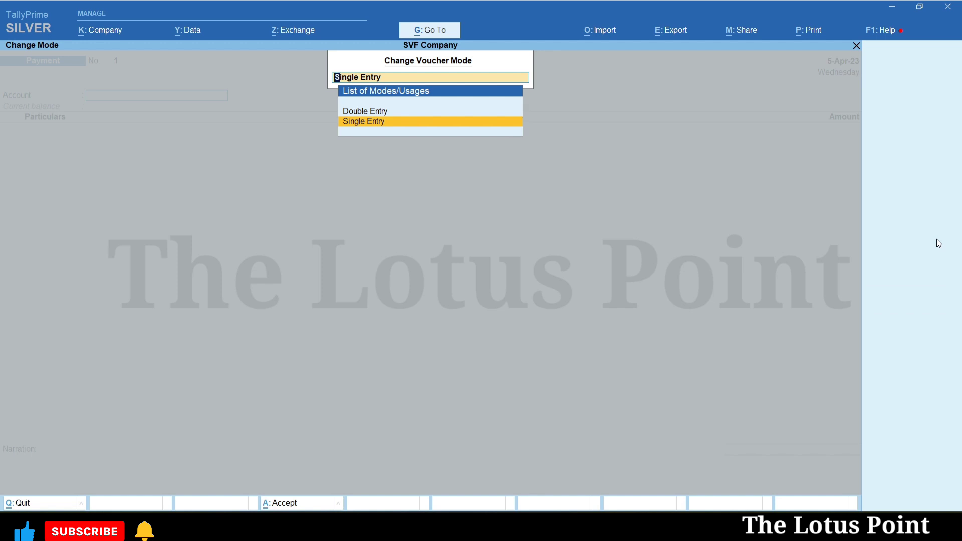
pyautogui.press('Up')
pyautogui.press('Down')
pyautogui.press('Up')
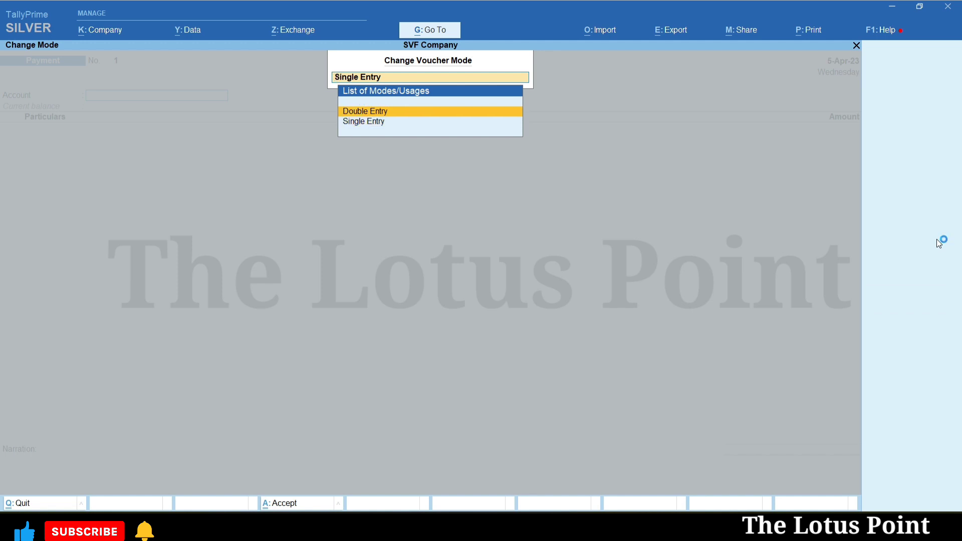
pyautogui.press('Return')
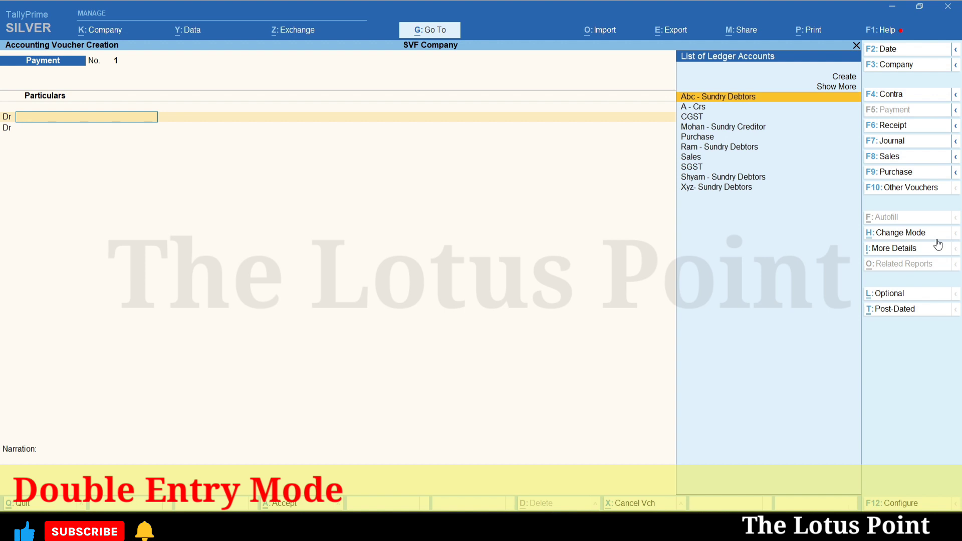
# - Set the voucher date to 6-4-2023 and choose the Sundry Creditor ledger for the first debit line
pyautogui.press('Down')
pyautogui.press('Down')
pyautogui.press('Down')
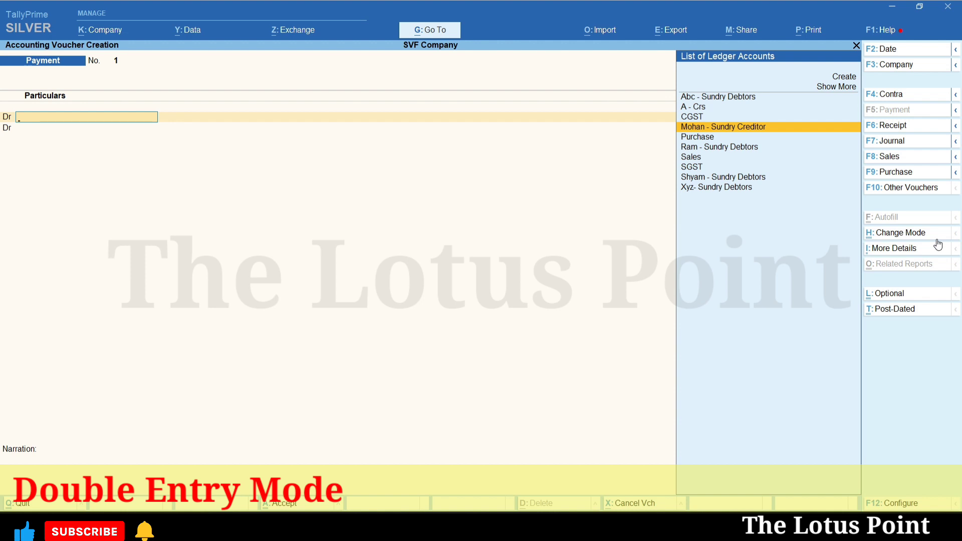
pyautogui.press('F2')
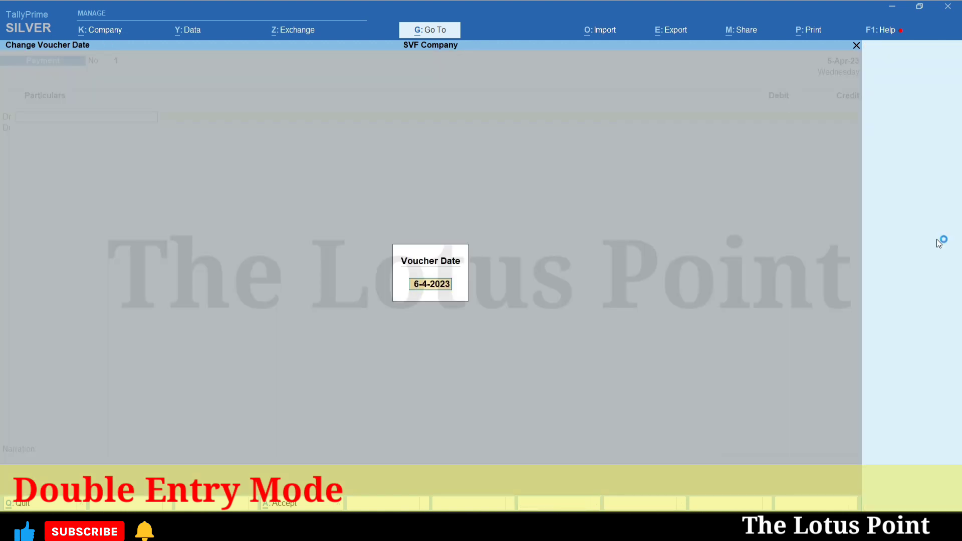
pyautogui.press('Return')
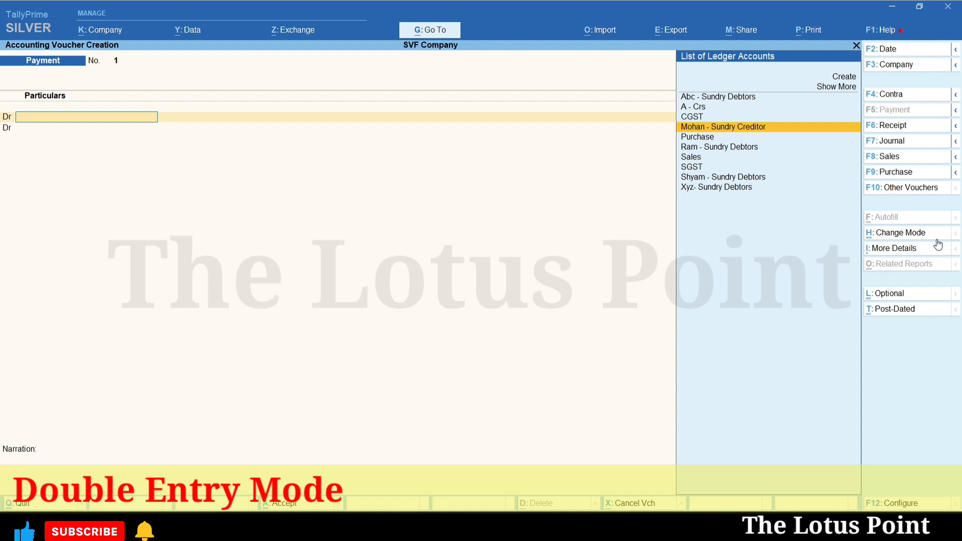
pyautogui.press('Return')
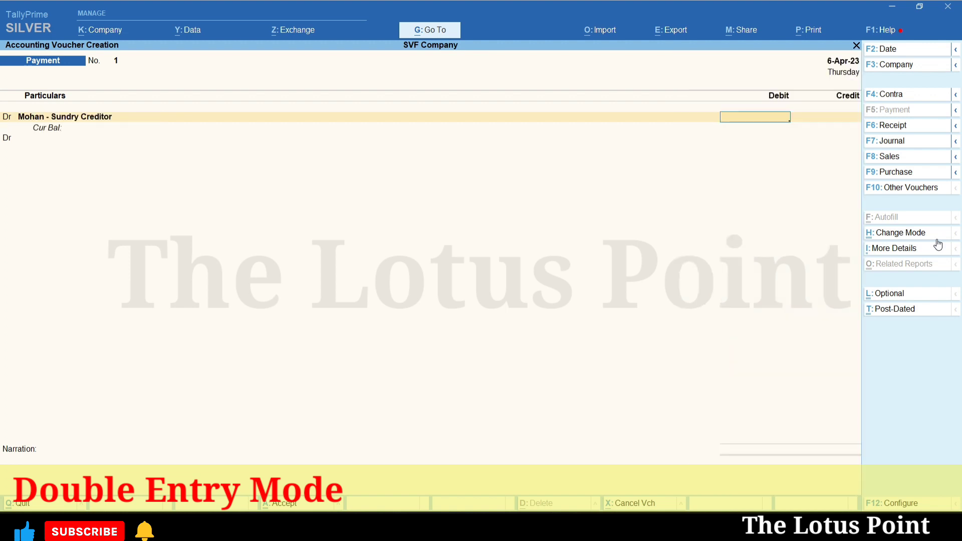
# - Enter 10,000 as the Sundry Creditor ledger's debit amount and adjust it bill-wise as On Account
pyautogui.write('10000')
pyautogui.press('Return')
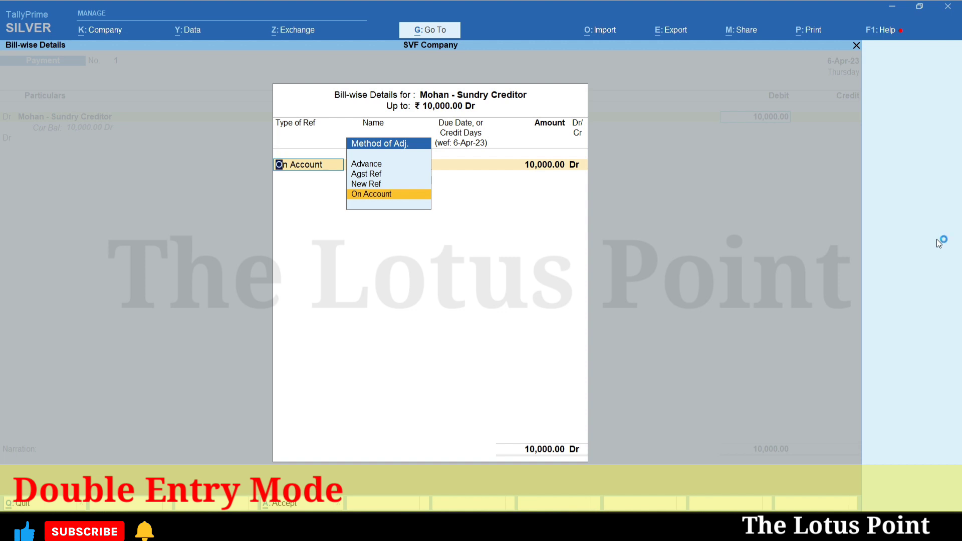
pyautogui.press('Return')
pyautogui.press('Return')
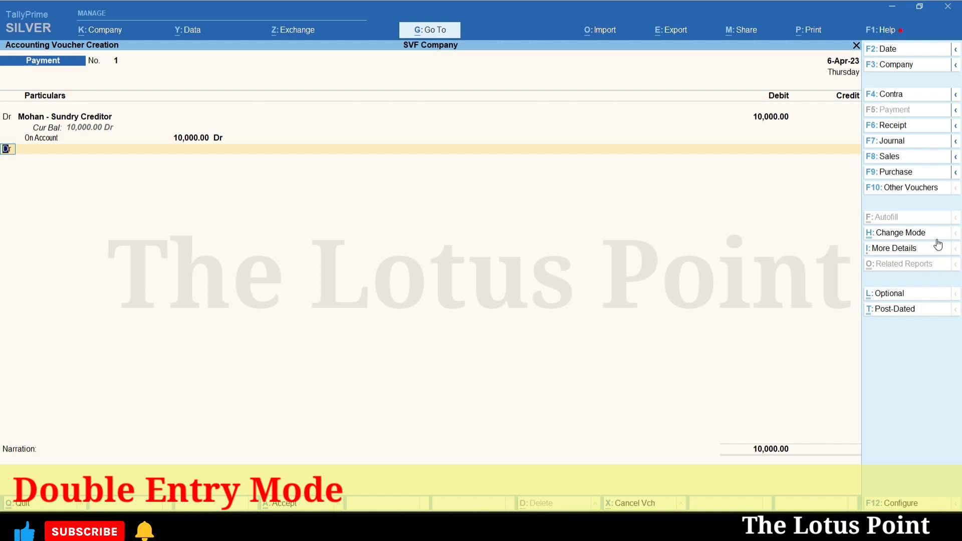
# - Add a second debit line for the A - Crs ledger with an amount of 20,000
pyautogui.press('Return')
pyautogui.press('Down')
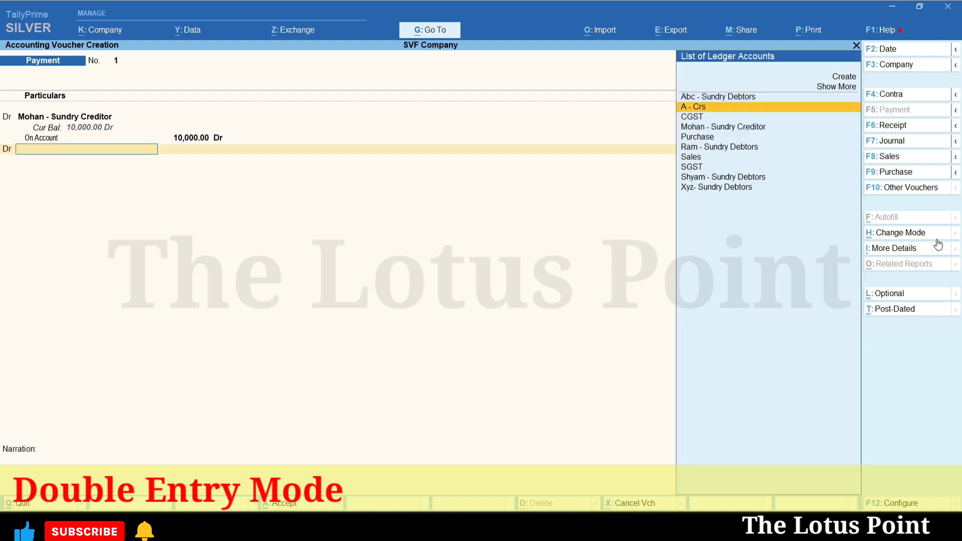
pyautogui.press('Return')
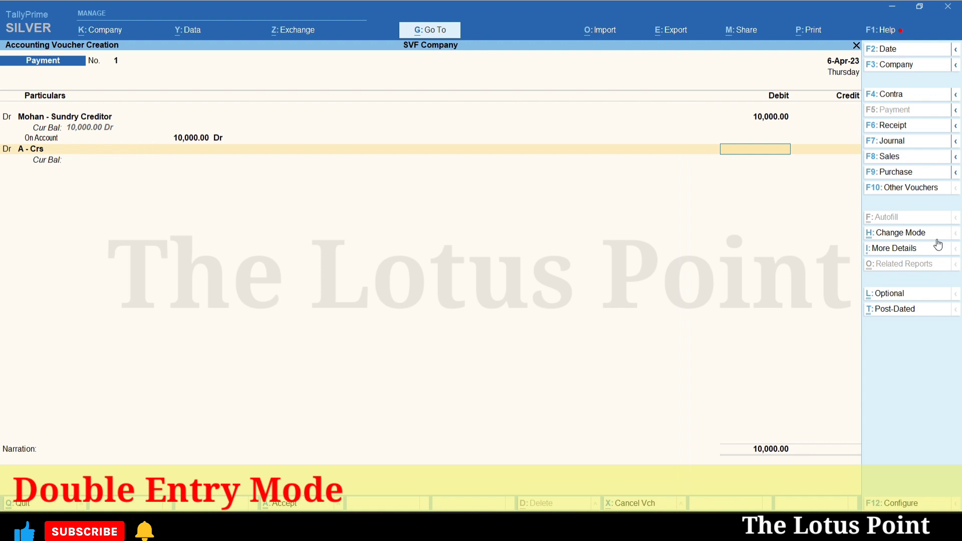
pyautogui.write('20000')
pyautogui.press('Return')
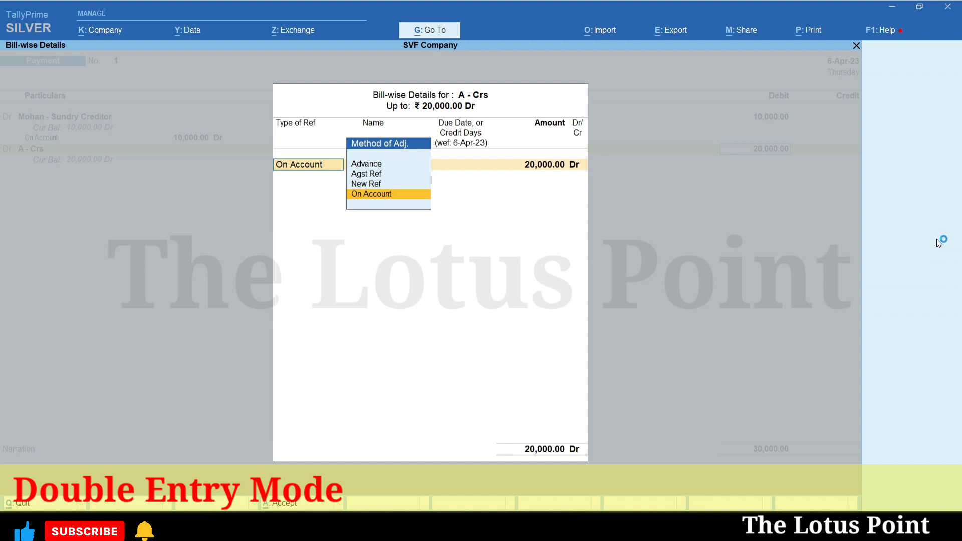
# - Adjust the full A - Crs amount bill-wise as an Advance with the reference name 2C
pyautogui.press('Up')
pyautogui.press('Up')
pyautogui.press('Up')
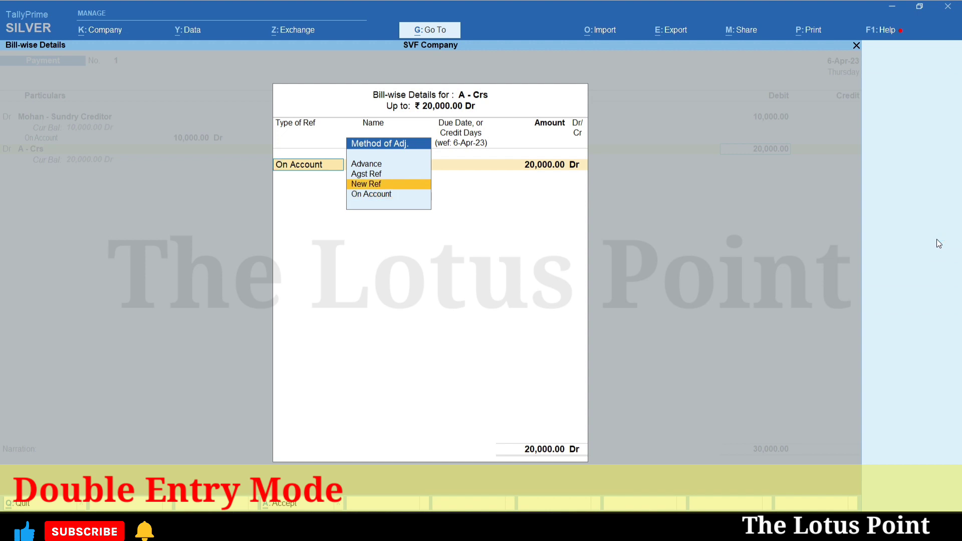
pyautogui.press('Return')
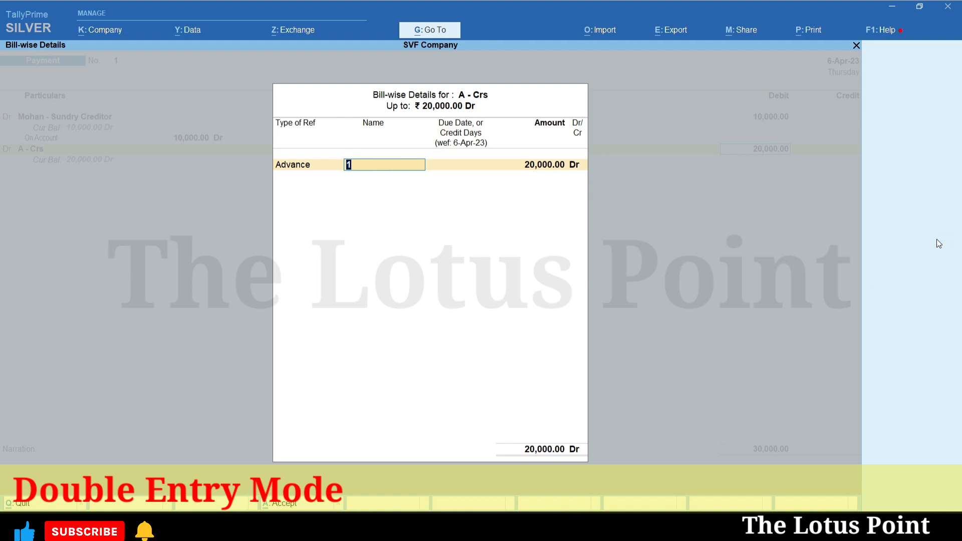
pyautogui.write('@C')
pyautogui.press('BackSpace')
pyautogui.press('BackSpace')
pyautogui.write('2C')
pyautogui.press('Return')
pyautogui.press('Return')
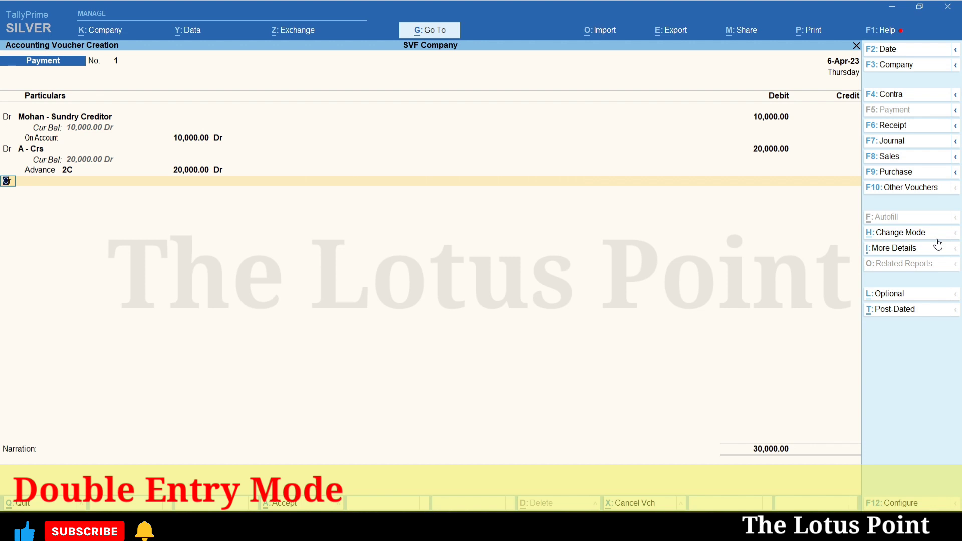
# - Set the third entry line of the voucher to credit (Cr)
pyautogui.press('d')
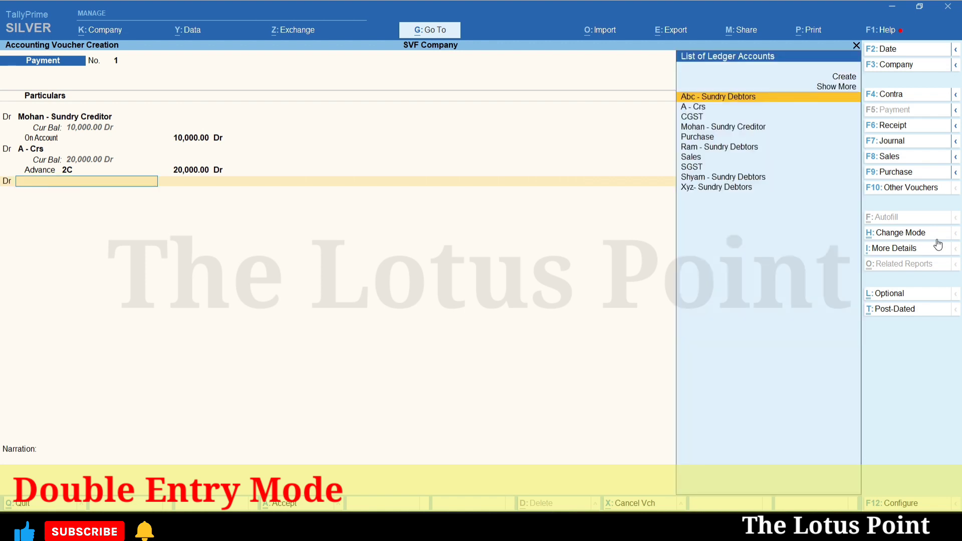
pyautogui.press('BackSpace')
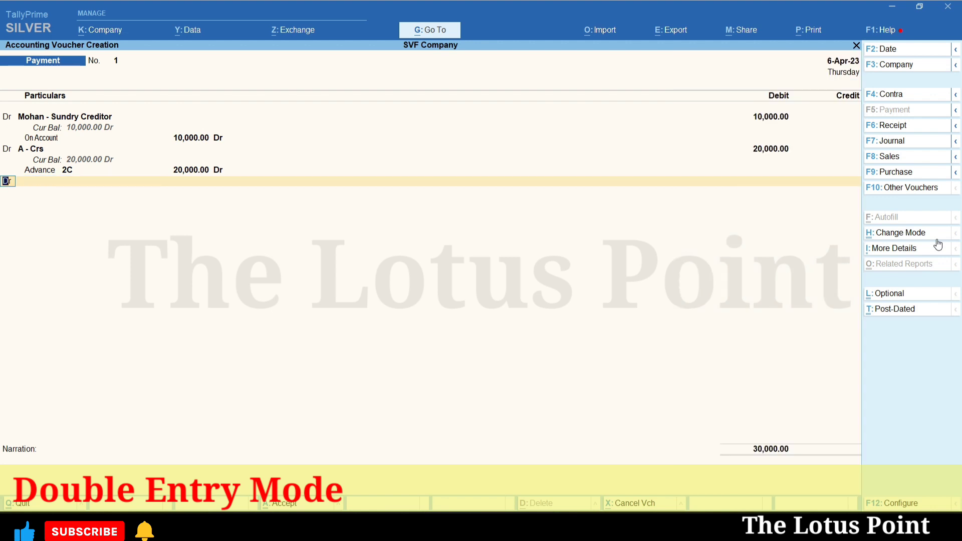
pyautogui.write('c')
pyautogui.press('Return')
# - Choose the ICICI Bank ledger for the credit line and set its amount to 20,000
pyautogui.write('cash')
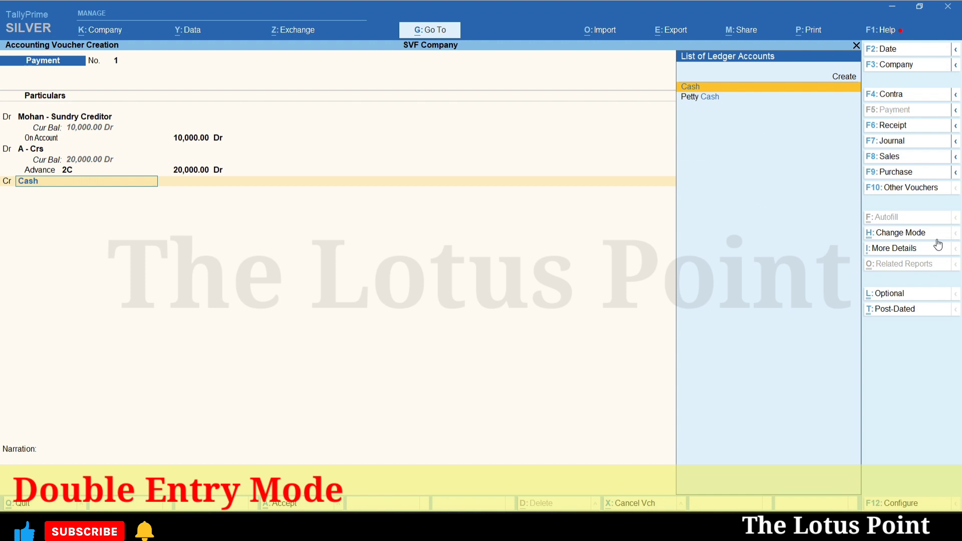
pyautogui.press('BackSpace')
pyautogui.press('BackSpace')
pyautogui.press('BackSpace')
pyautogui.press('BackSpace')
pyautogui.write('Bank')
pyautogui.press('Return')
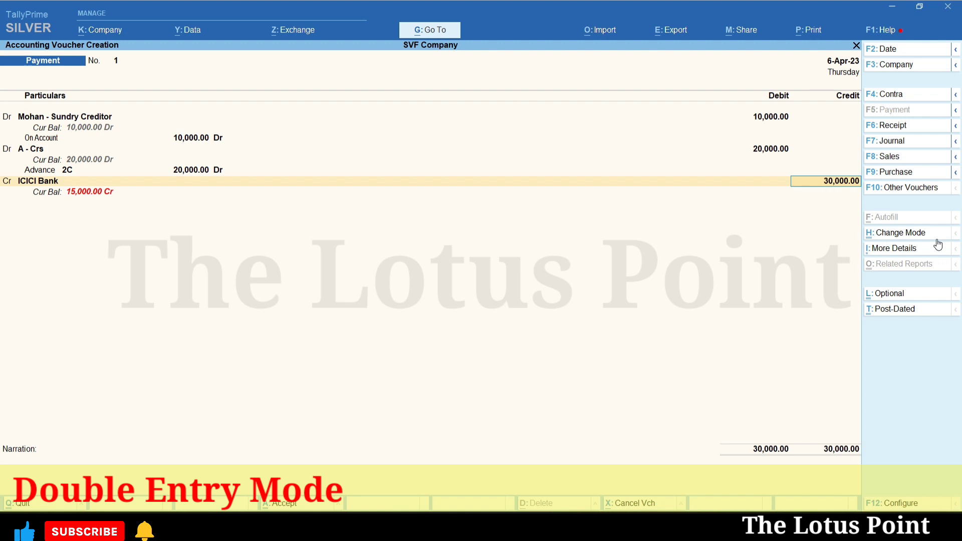
pyautogui.write('20000')
pyautogui.press('Return')
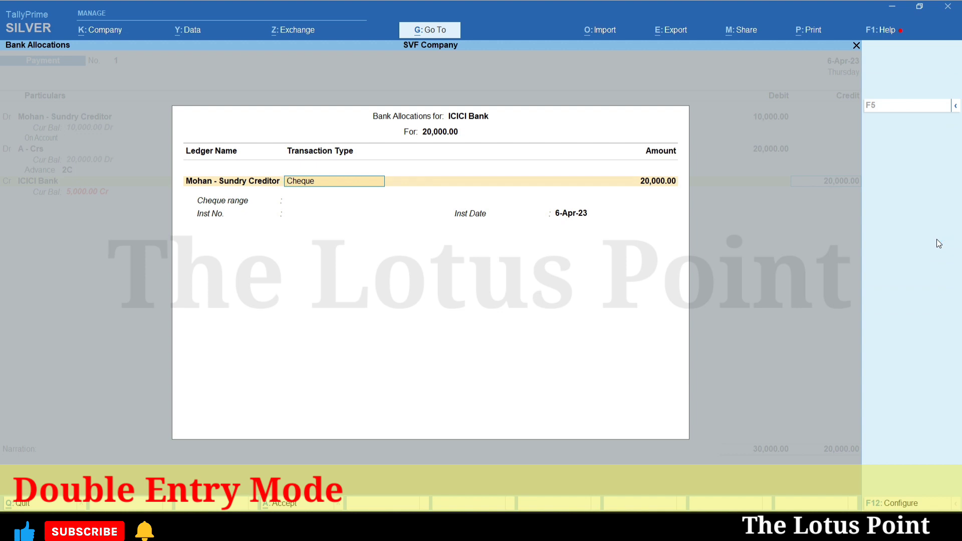
# - Try e-Fund Transfer as the transaction type in the ICICI Bank allocation
pyautogui.press('Return')
pyautogui.press('BackSpace')
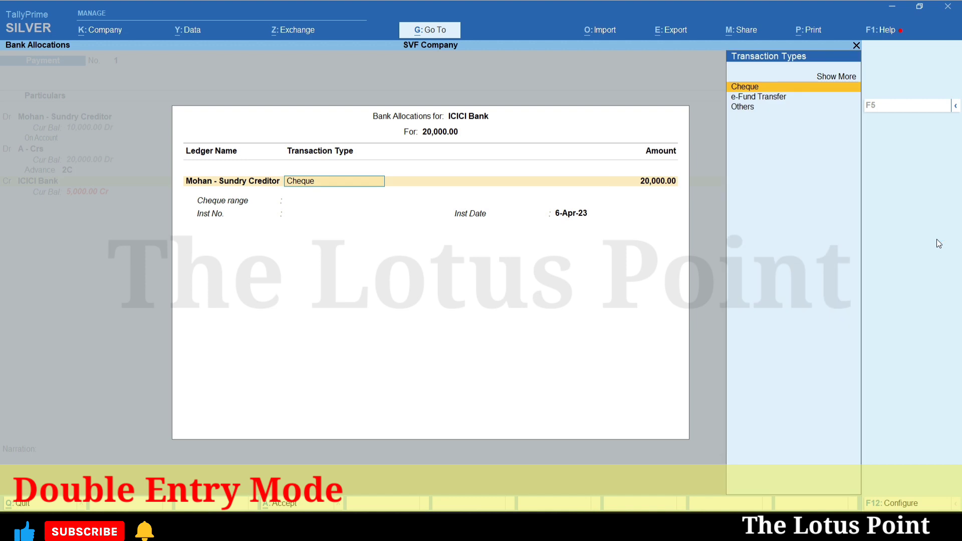
pyautogui.press('Down')
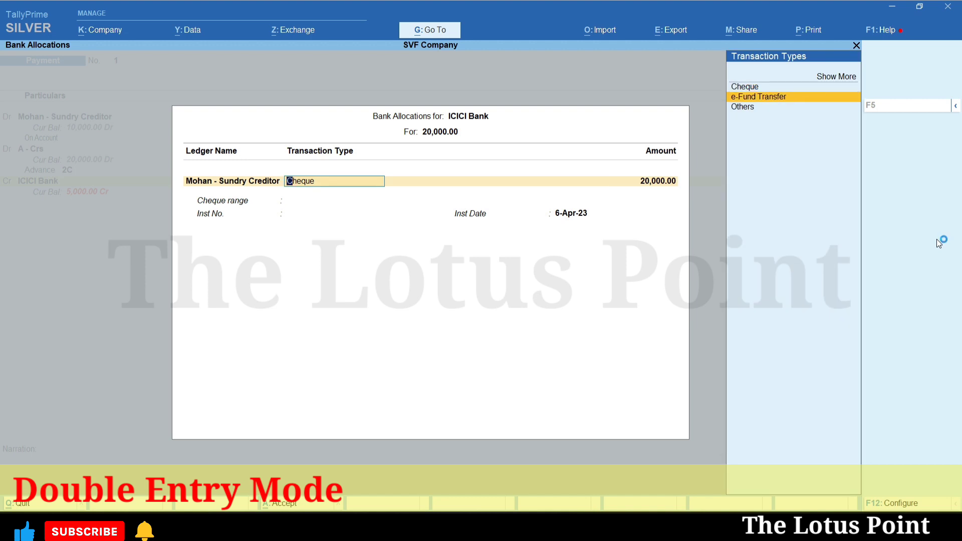
pyautogui.press('Down')
pyautogui.press('Up')
pyautogui.press('Return')
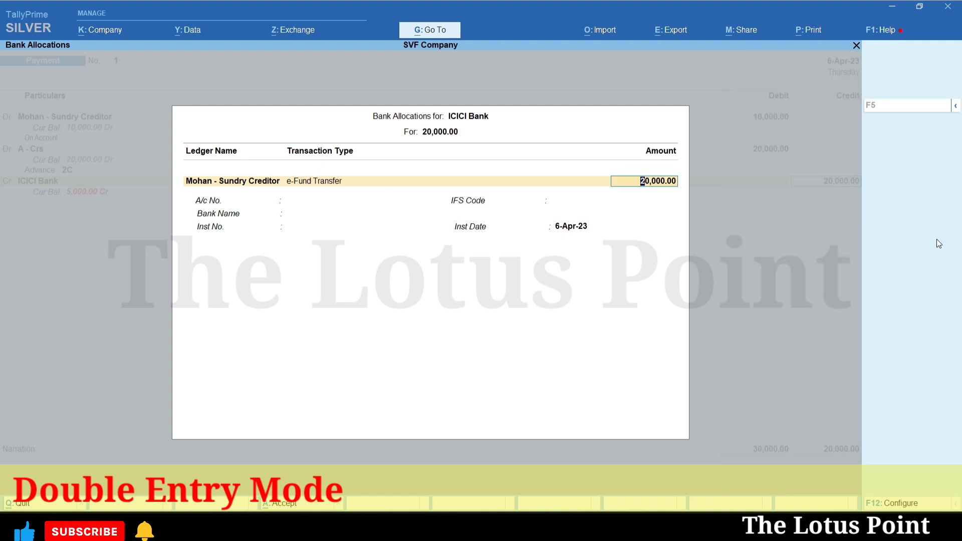
# - Set the bank allocation's transaction type to Cheque with instrument number 000123, keeping the 6-Apr-23 instrument date
pyautogui.press('BackSpace')
pyautogui.press('Up')
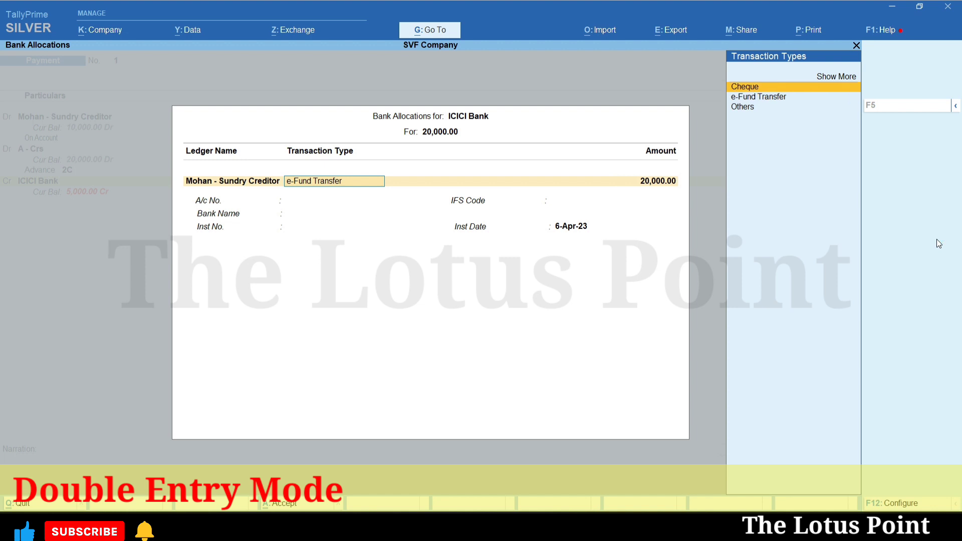
pyautogui.press('Return')
pyautogui.press('Return')
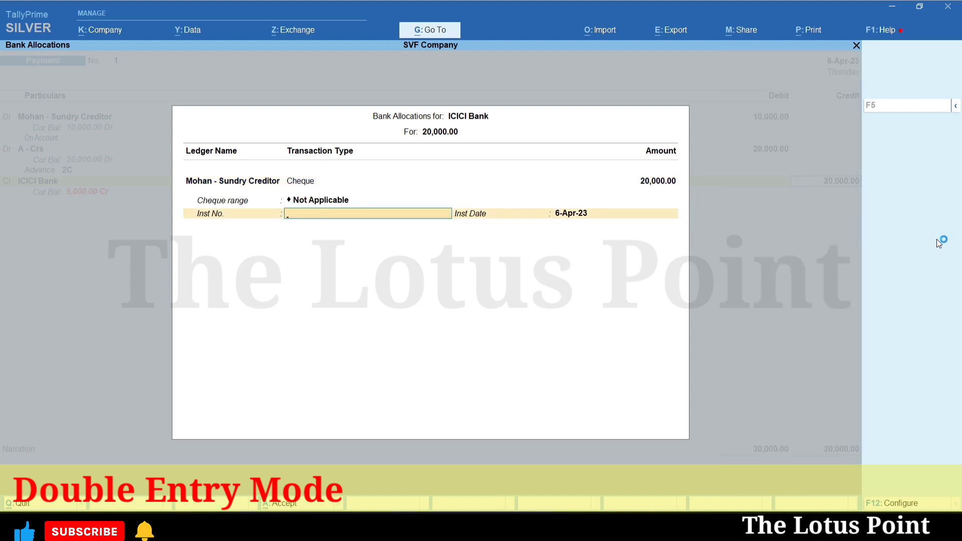
pyautogui.write('000123')
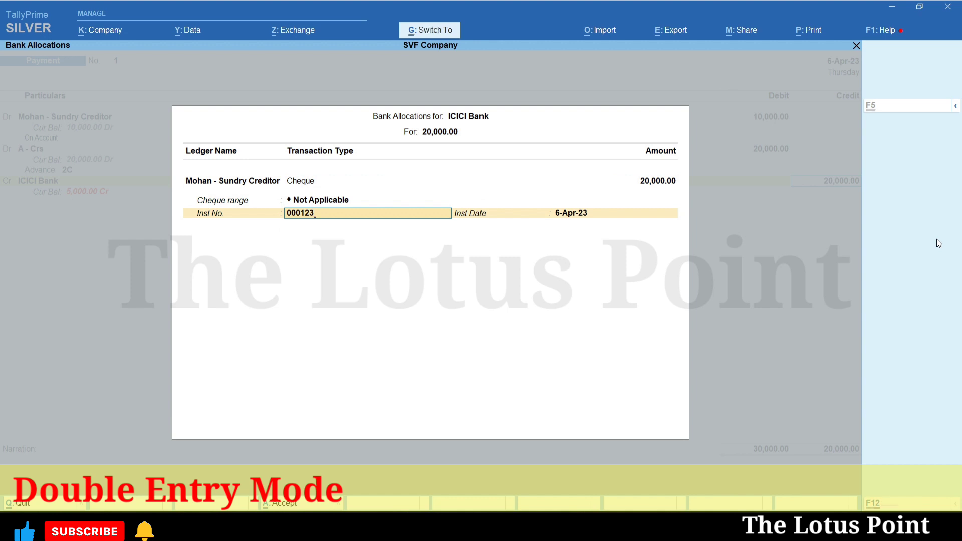
pyautogui.press('Return')
pyautogui.press('Return')
pyautogui.press('Return')
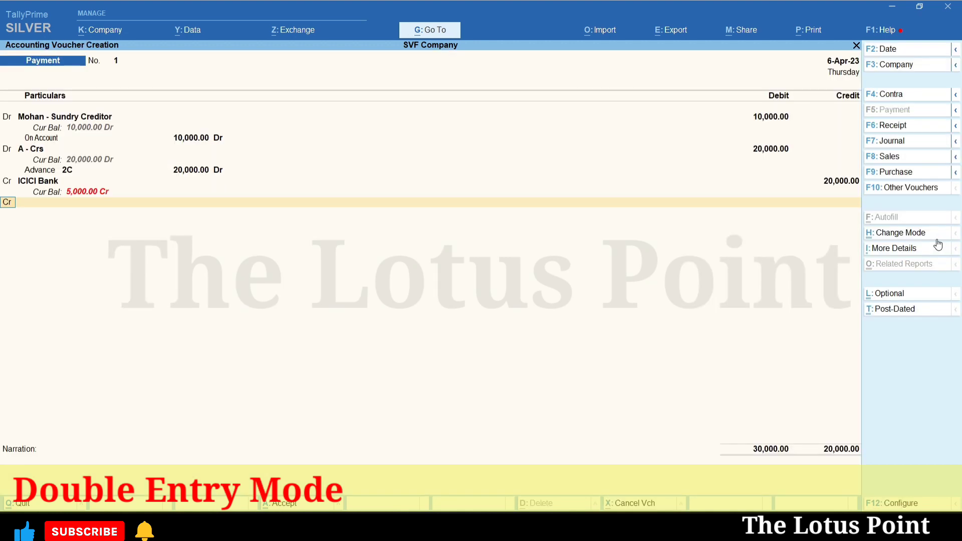
# - Add a second credit line for the Cash ledger with an amount of 10,000
pyautogui.write('cash')
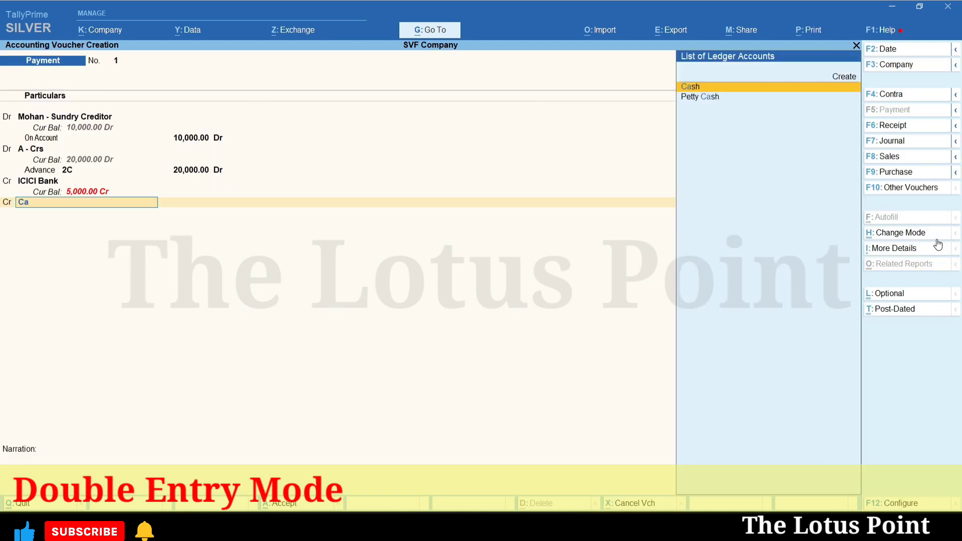
pyautogui.press('Return')
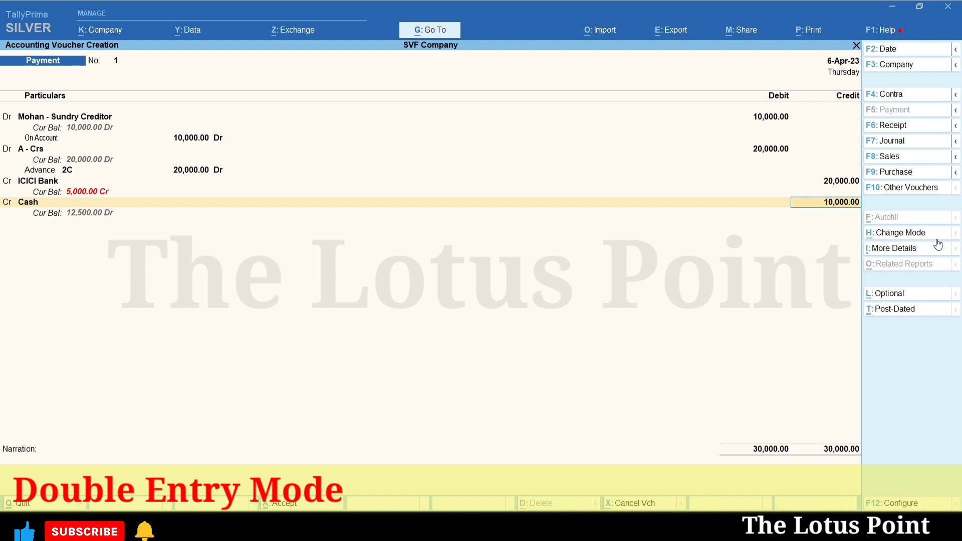
pyautogui.press('Return')
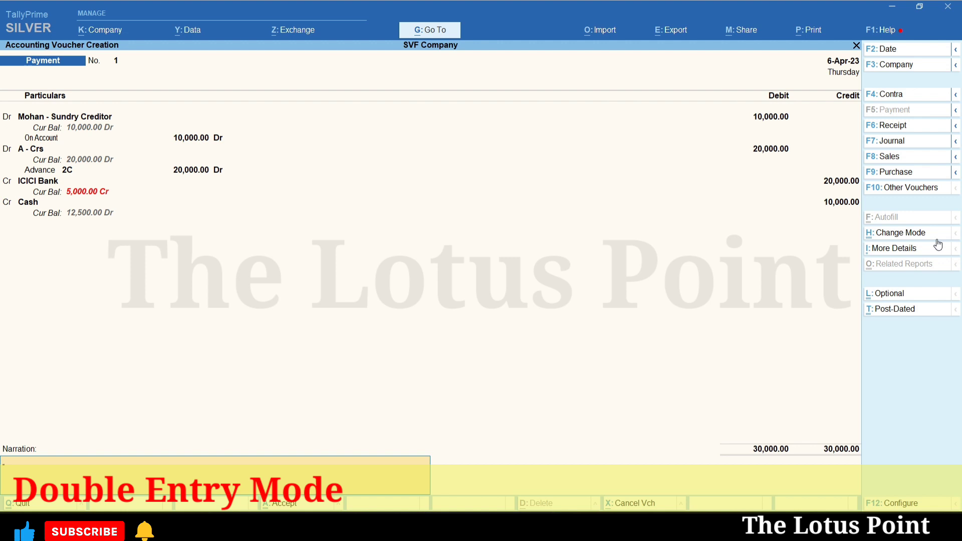
# - Enter the narration "Chq No : 000123" and save the payment voucher
pyautogui.write('Chq No : 000123')
pyautogui.press('Return')
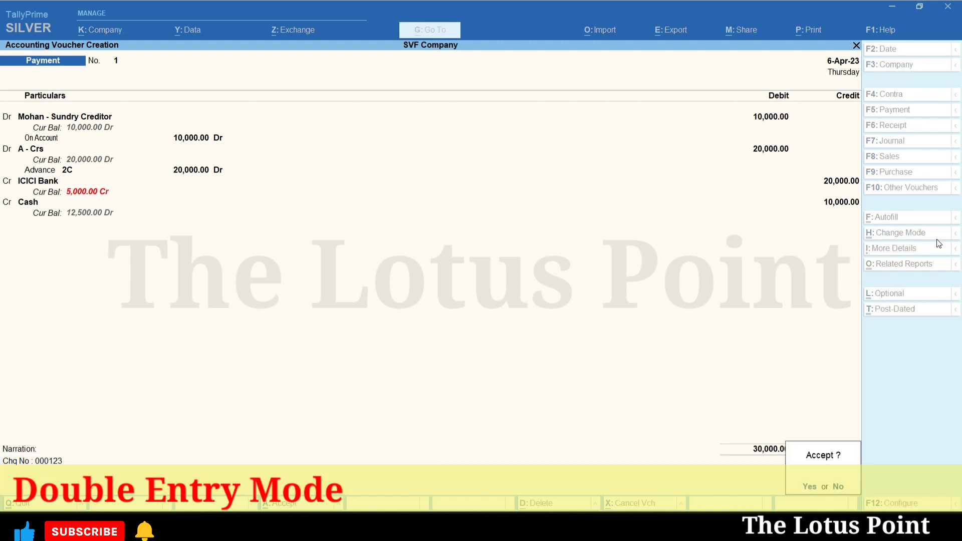
pyautogui.press('Return')
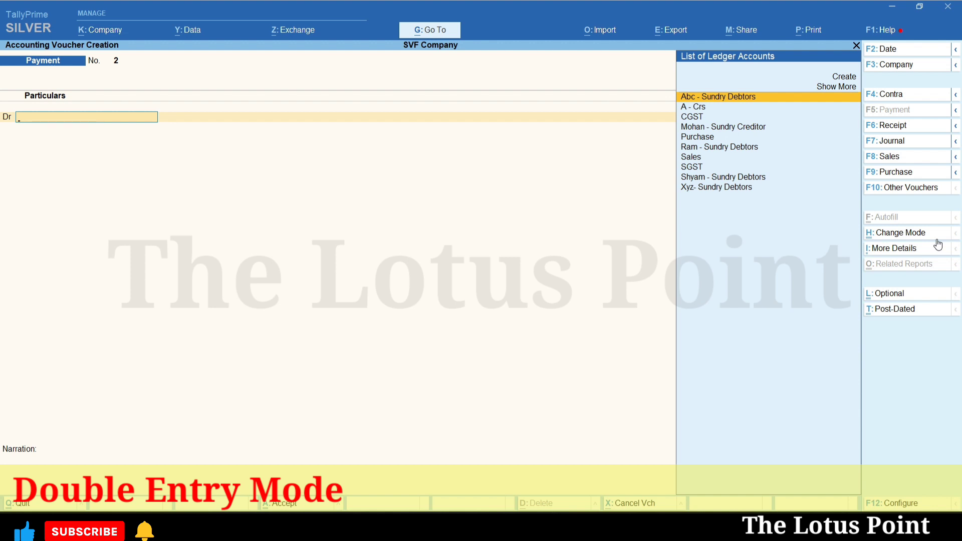
# - Leave voucher entry and open the Ledger Vouchers report of the individual sundry creditor paid from ICICI Bank, for 1-Apr-23 to 6-Apr-23
pyautogui.press('Escape')
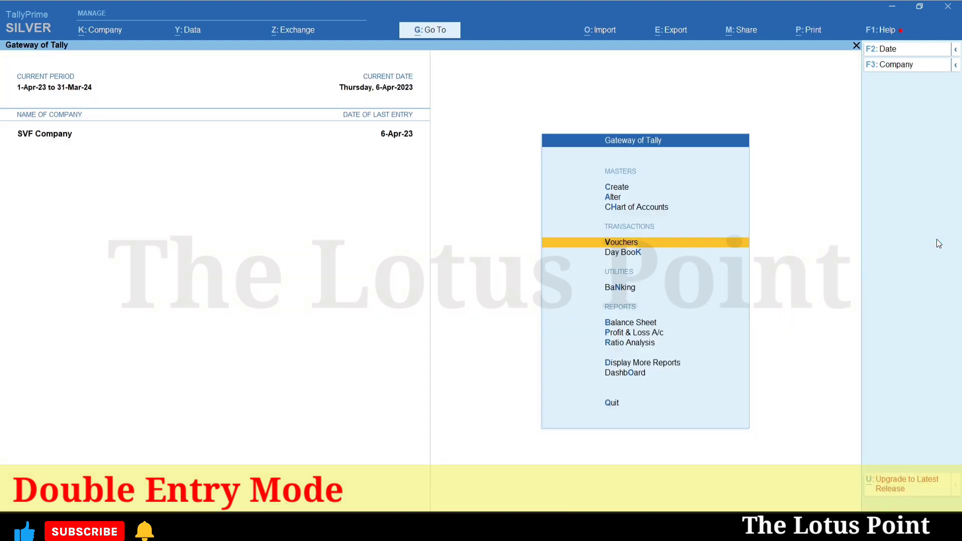
pyautogui.write('dal')
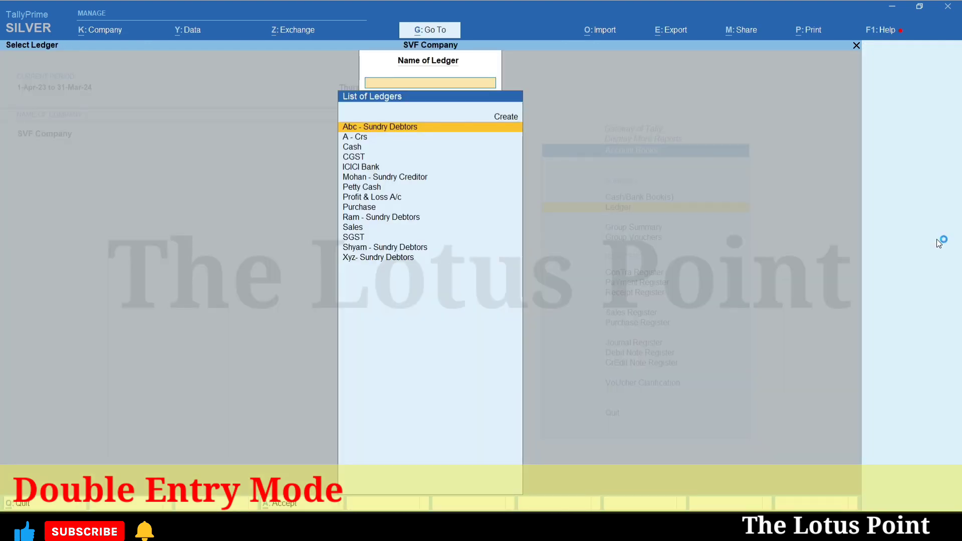
pyautogui.write('Mohan')
pyautogui.press('Return')
pyautogui.press('F2')
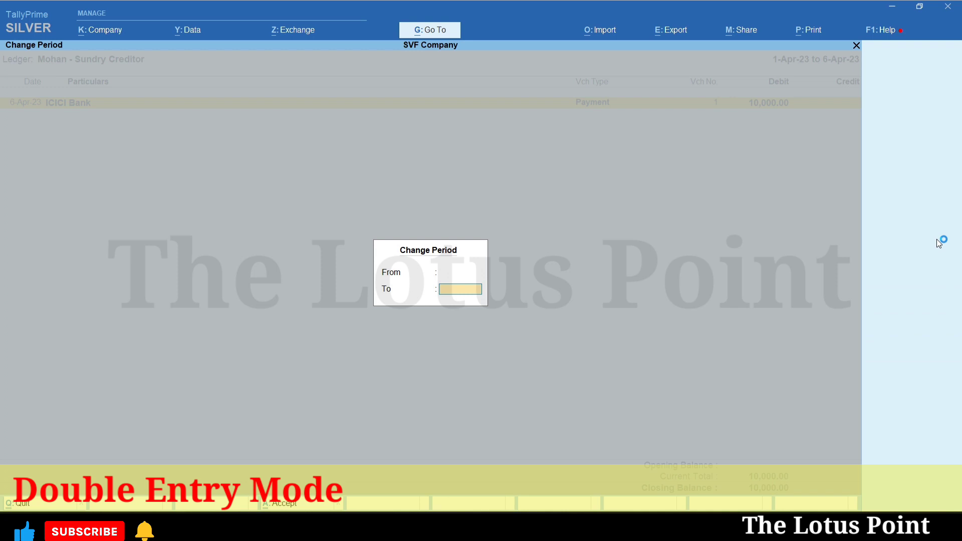
pyautogui.press('Return')
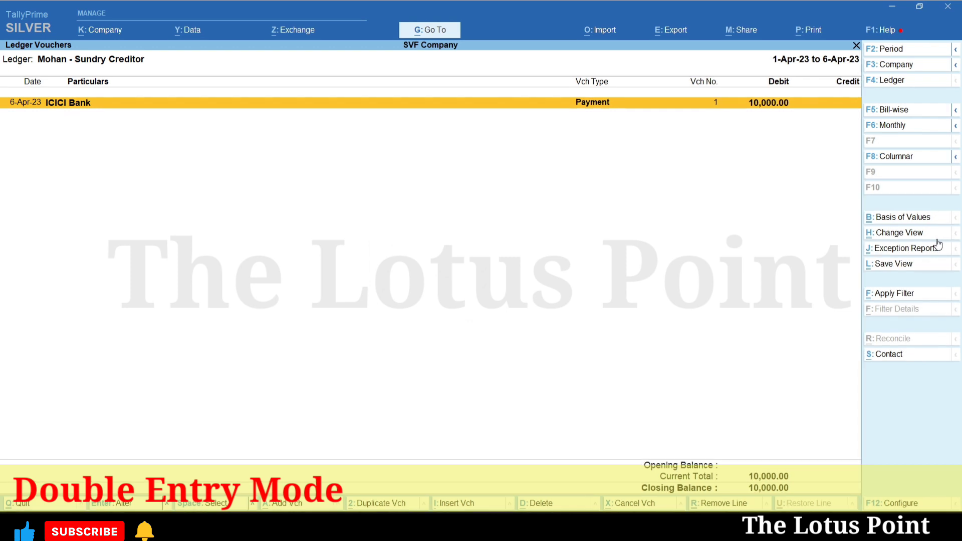
# - Open payment voucher No. 1 from the ledger report, review its debit and credit entries, and close it without changes
pyautogui.press('Return')
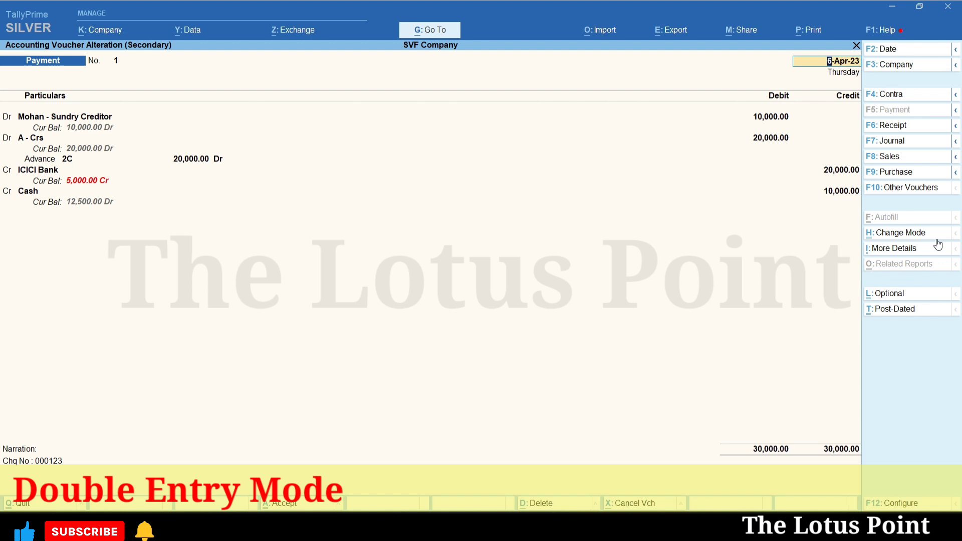
pyautogui.press('Escape')
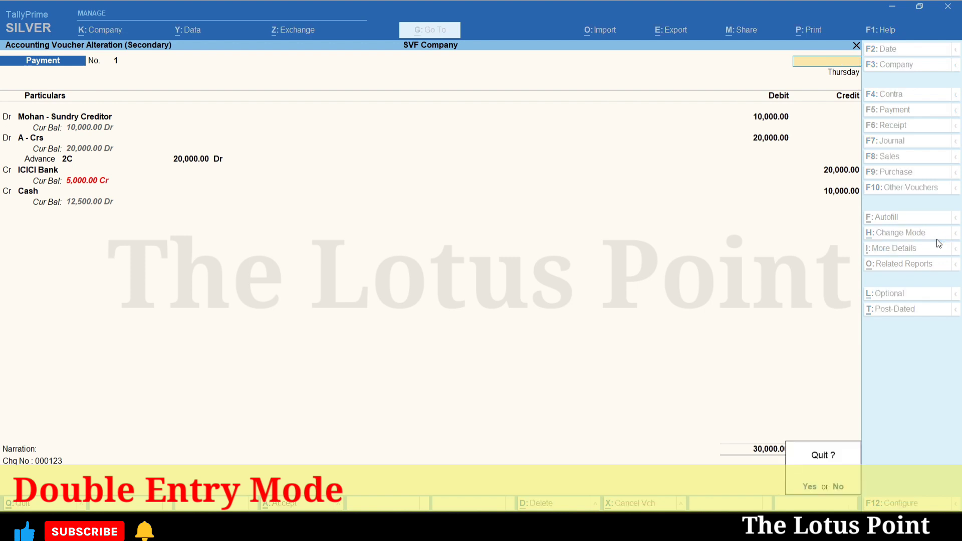
pyautogui.press('y')
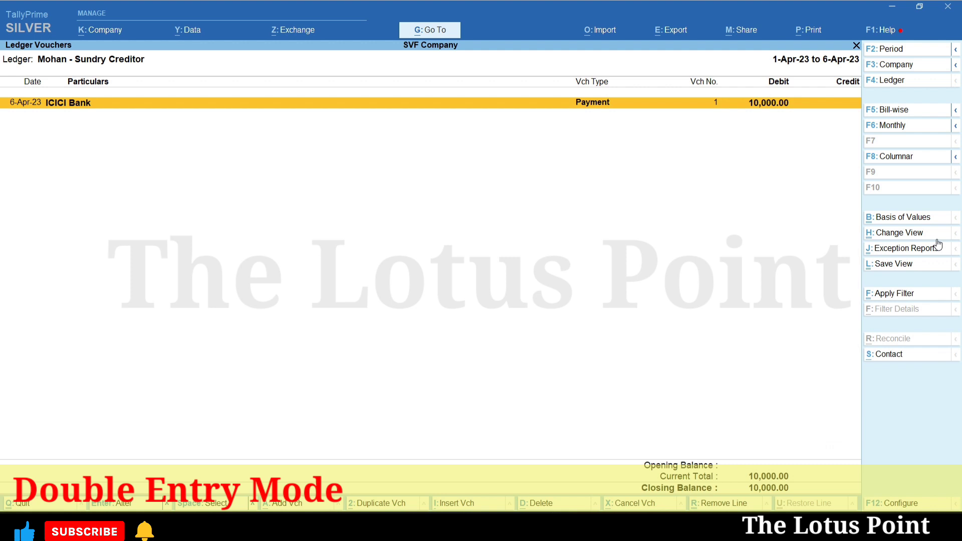
# - Expand the ledger report to detailed form, go through the A - Crs, ICICI Bank and Cash lines, and return to the Gateway of Tally
pyautogui.hotkey('alt', 'F5')
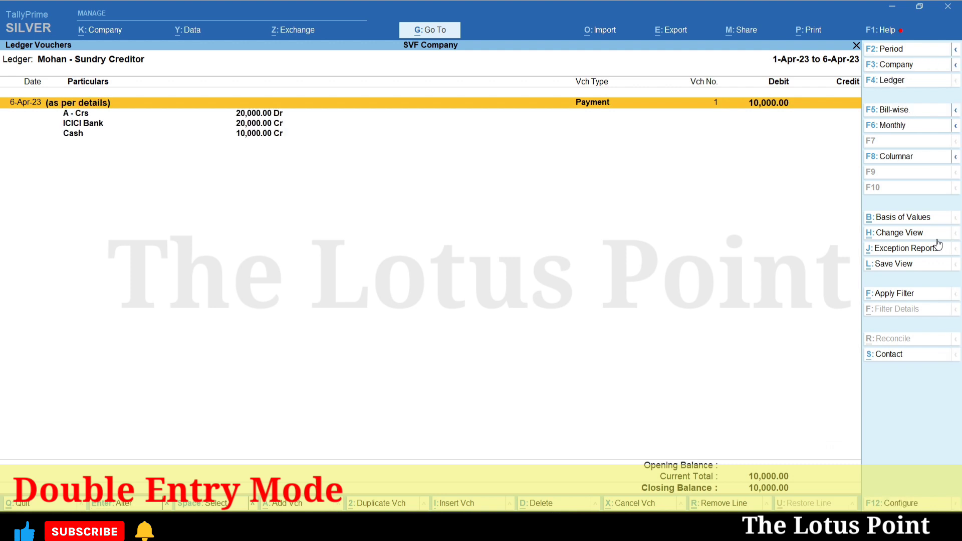
pyautogui.press('Down')
pyautogui.press('Down')
pyautogui.press('Down')
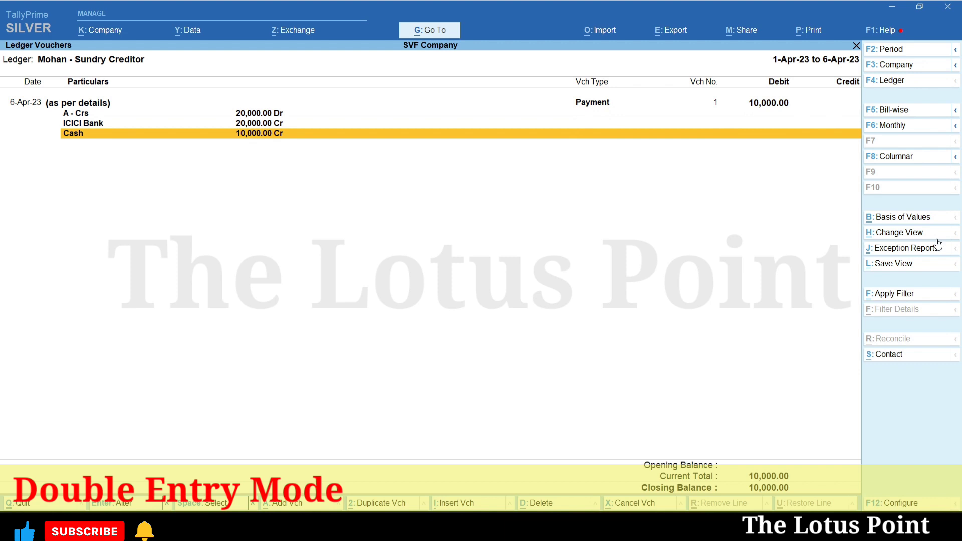
pyautogui.press('Escape')
pyautogui.press('Escape')
pyautogui.press('Escape')
pyautogui.press('Escape')
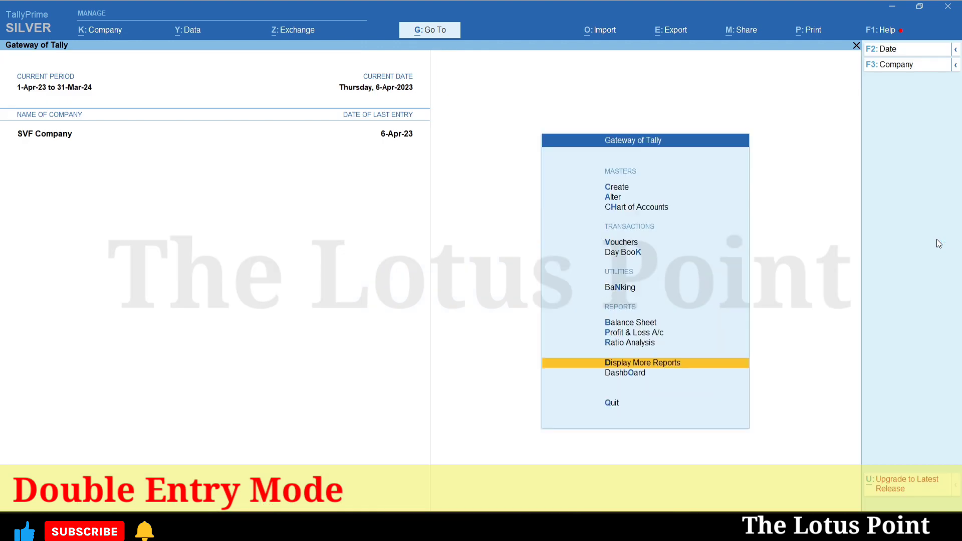
# - Start a new payment voucher and create the debit ledger "Office Exp" under Indirect Expenses, with the ledger type Not Applicable
pyautogui.press('Down')
pyautogui.press('Down')
pyautogui.press('Down')
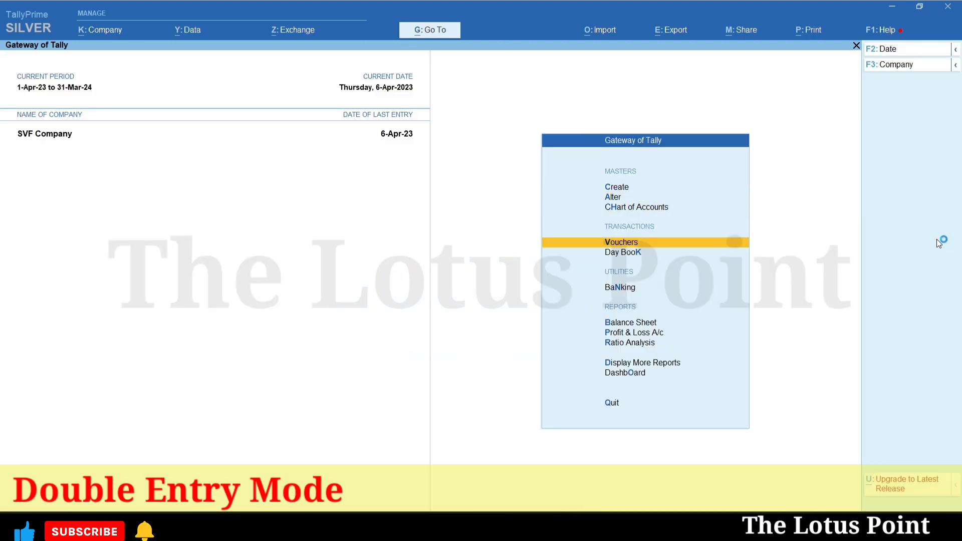
pyautogui.press('Return')
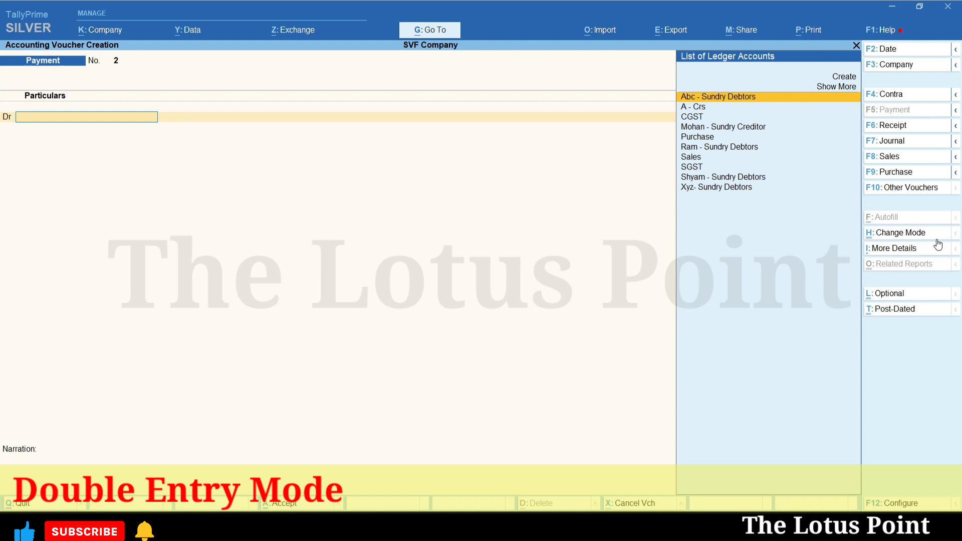
pyautogui.write('o')
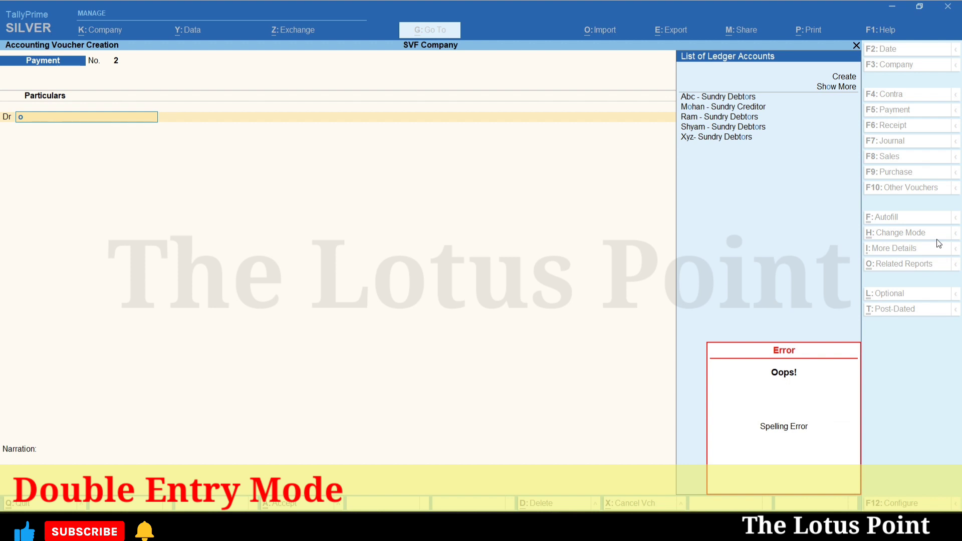
pyautogui.hotkey('alt', 'c')
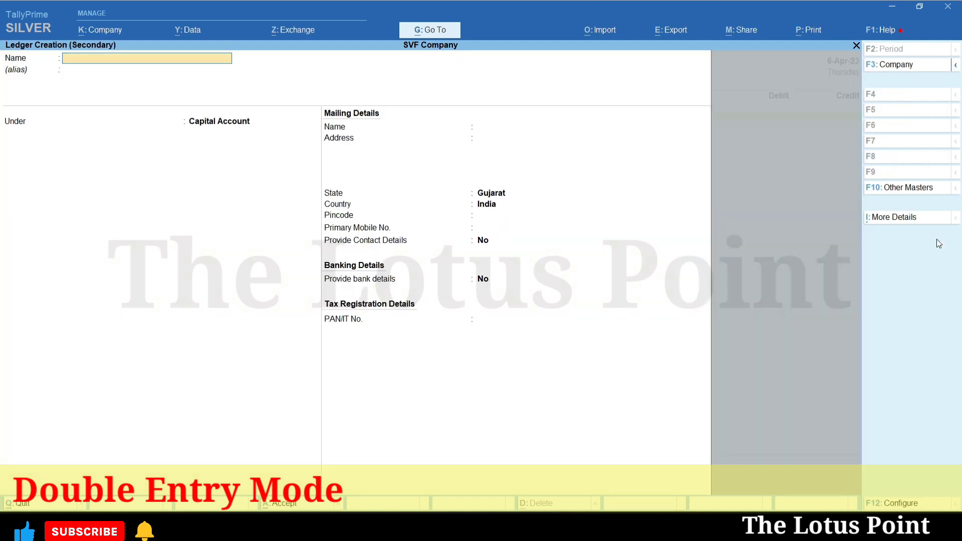
pyautogui.write('Office exp')
pyautogui.press('Return')
pyautogui.write('Ind')
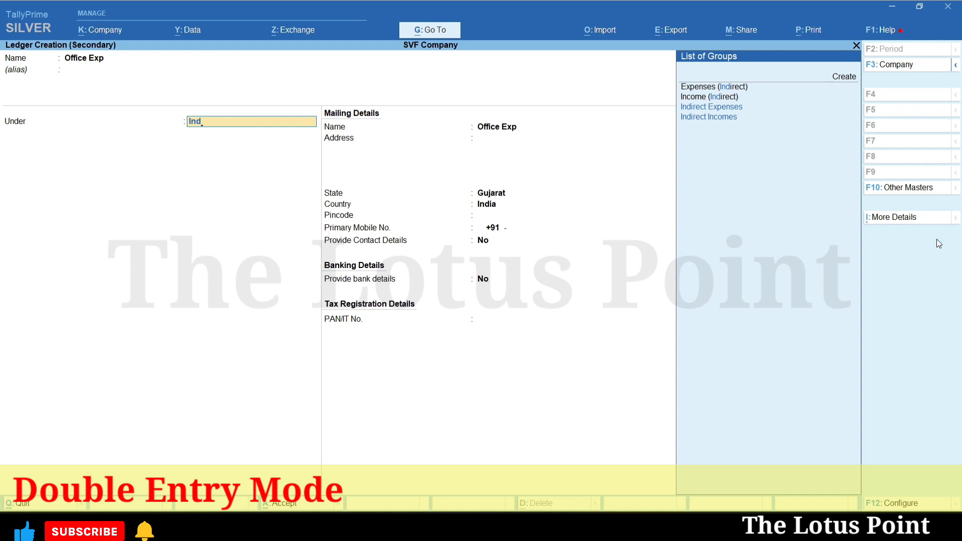
pyautogui.press('Return')
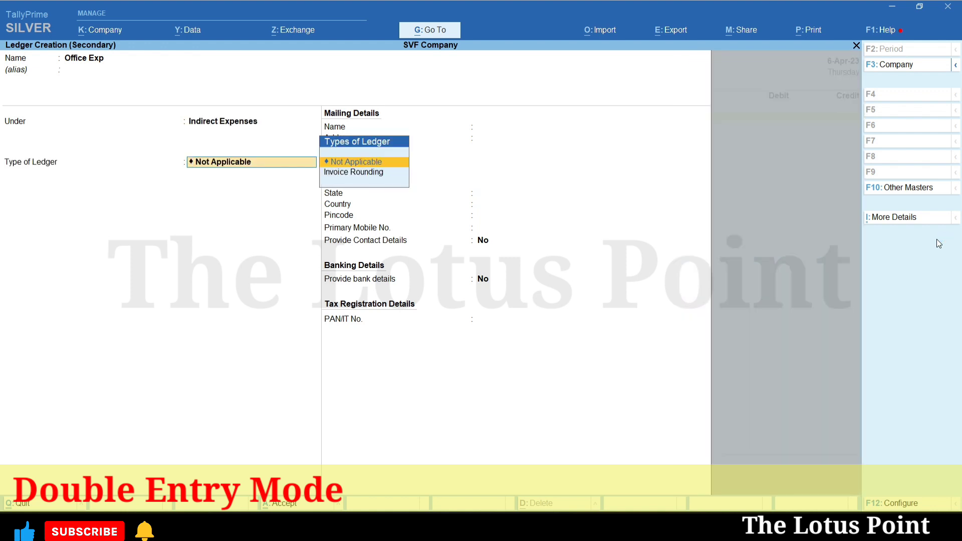
pyautogui.press('Return')
pyautogui.hotkey('ctrl', 'a')
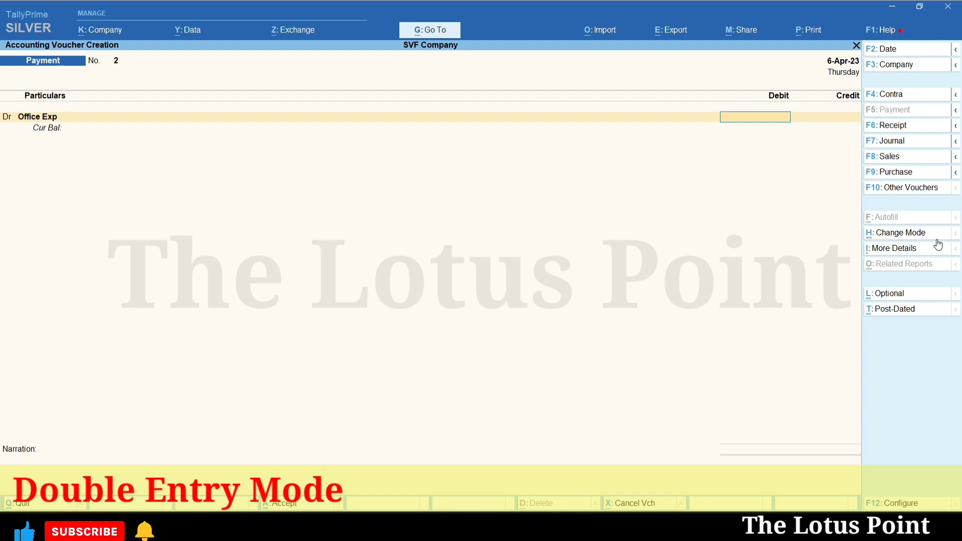
# - Set the debit amount of the Office Exp line to 15,000
pyautogui.write('15000')
pyautogui.press('Return')
pyautogui.press('Return')
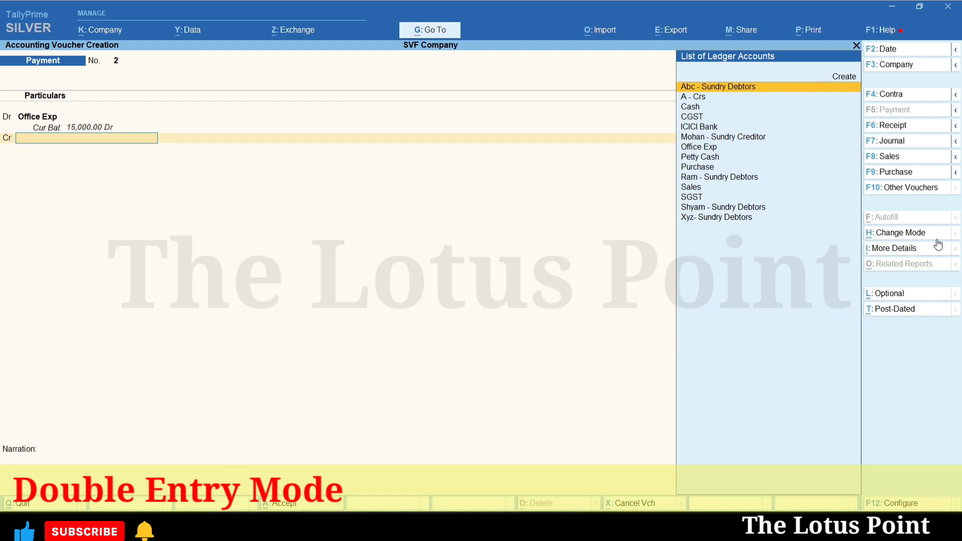
# - Credit ICICI Bank with 15,000 and accept a Cheque allocation dated 6-Apr-23 without an instrument number
pyautogui.write('icic')
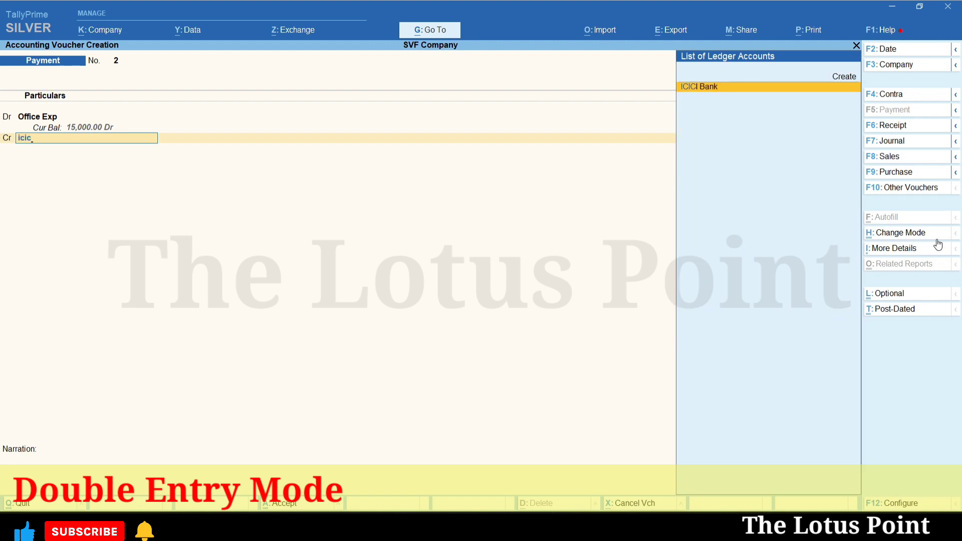
pyautogui.press('Return')
pyautogui.press('Return')
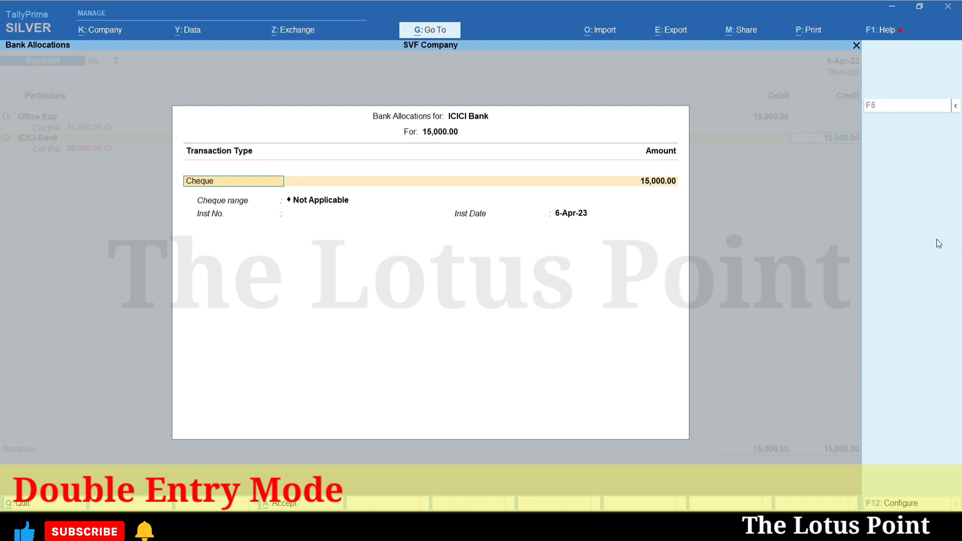
pyautogui.press('Return')
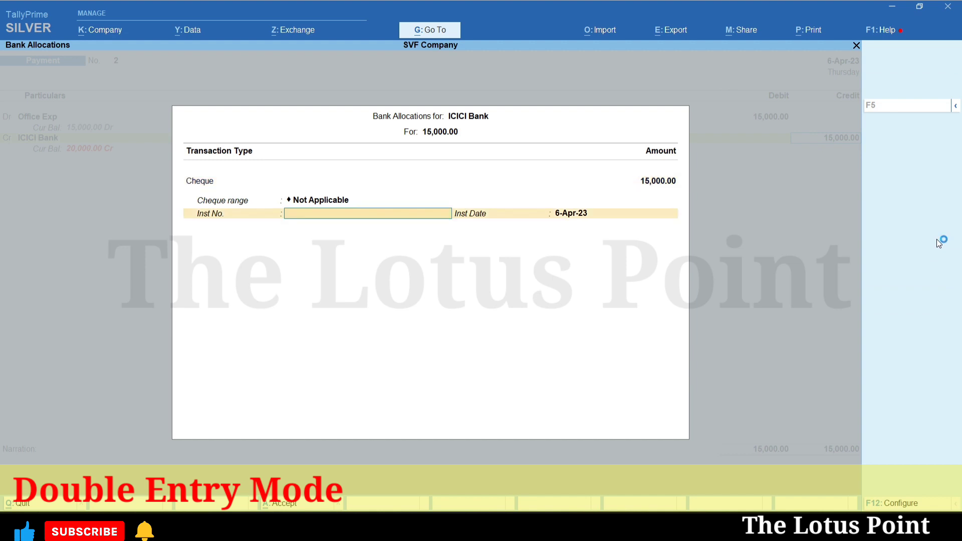
pyautogui.press('Return')
pyautogui.press('Return')
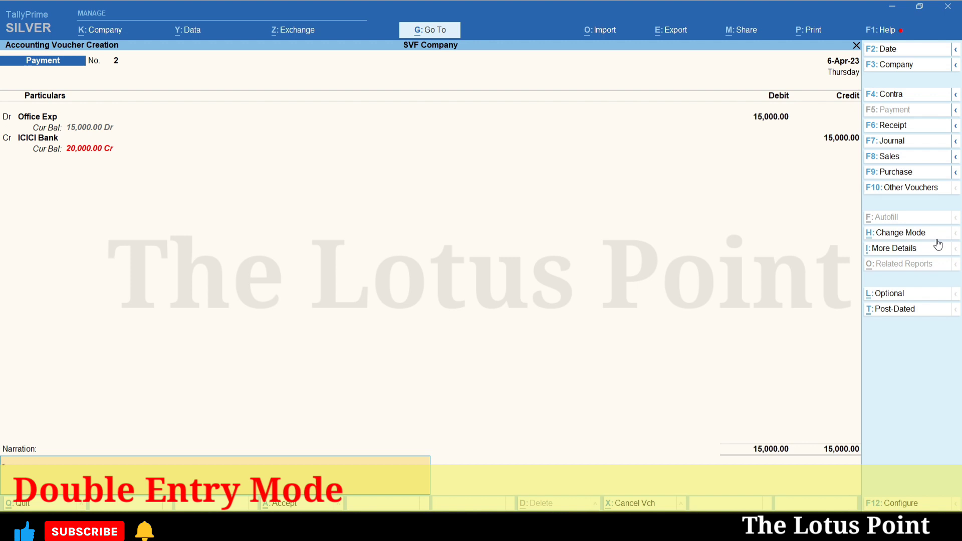
# - Enter the narration "being paid for Advertisement / party" and save the payment voucher
pyautogui.write('being paid for Advertisement')
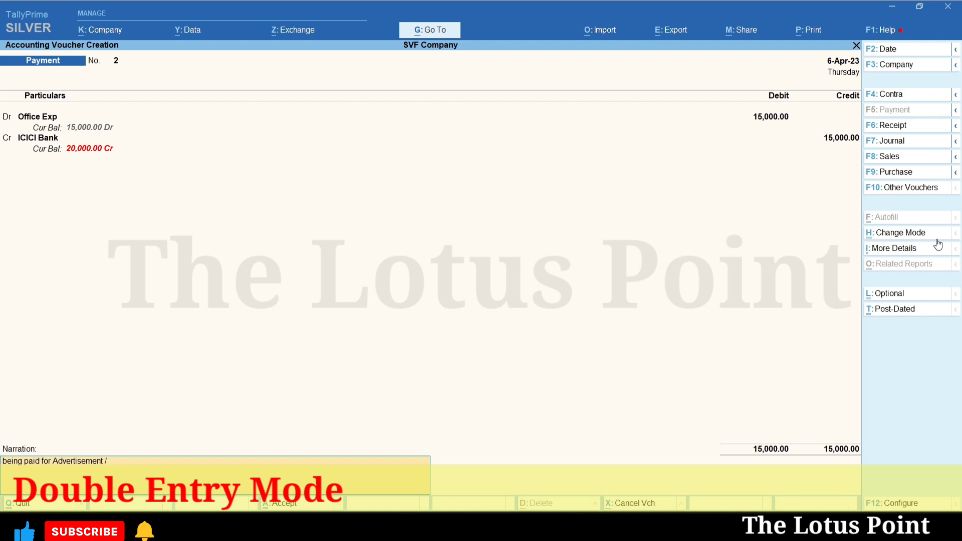
pyautogui.write('/ party')
pyautogui.press('Return')
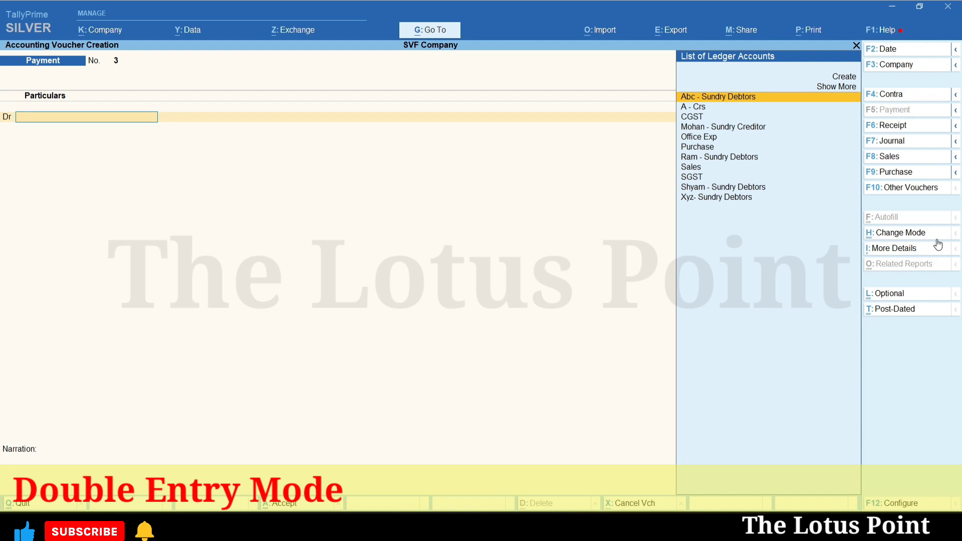
# - Start a new ledger from the next payment voucher, naming it with the lender's first name followed by "- Loan and Liability"
pyautogui.hotkey('alt', 'c')
pyautogui.write('So')
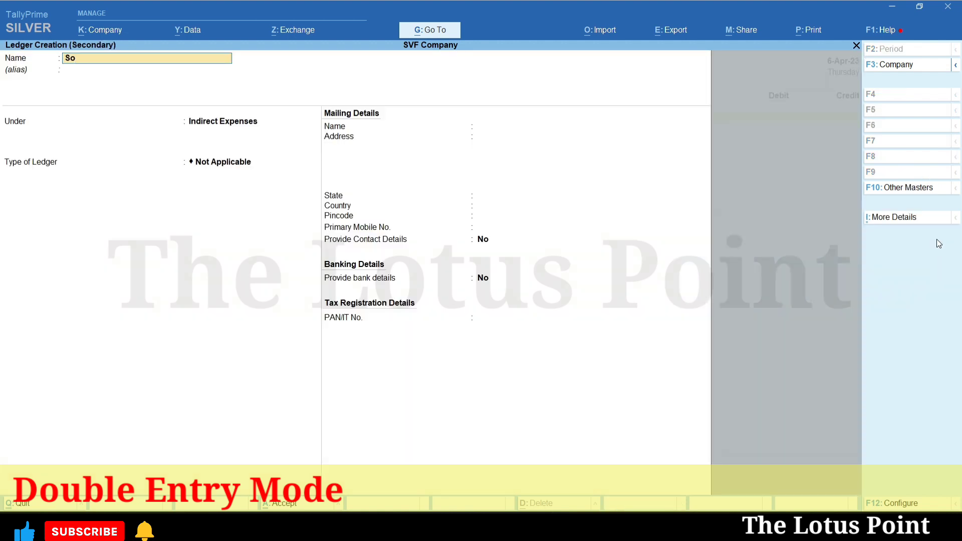
pyautogui.write('han - Loan and Advances')
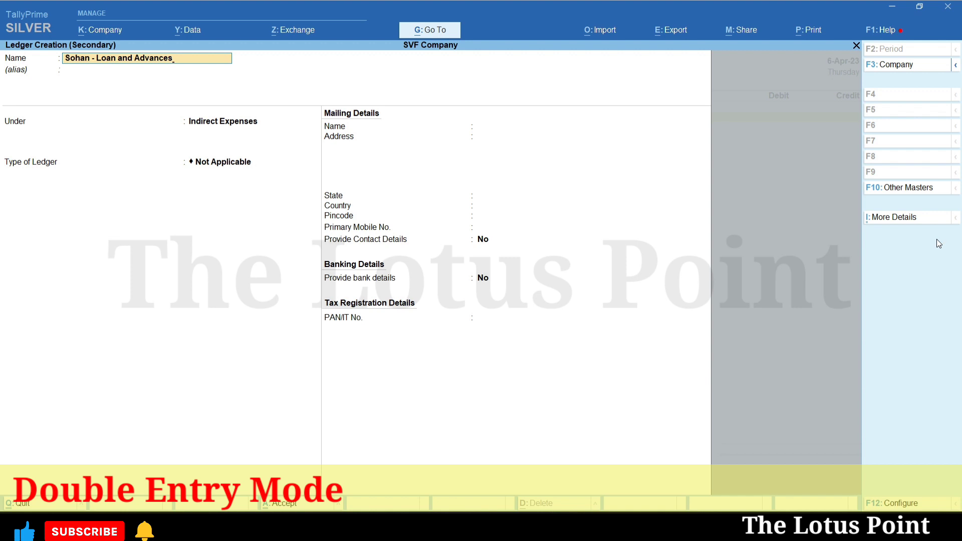
pyautogui.press('BackSpace')
pyautogui.press('BackSpace')
pyautogui.press('BackSpace')
pyautogui.press('BackSpace')
pyautogui.press('BackSpace')
pyautogui.press('BackSpace')
pyautogui.press('BackSpace')
pyautogui.press('BackSpace')
pyautogui.write('a')
pyautogui.press('BackSpace')
pyautogui.write('Liability')
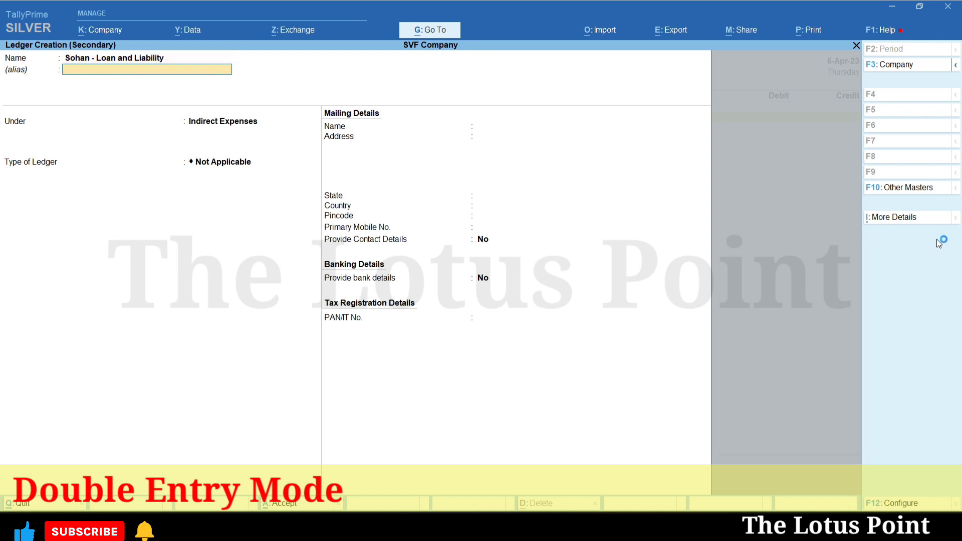
# - Put the new loan ledger under the Loans (Liability) group and save it
pyautogui.press('Return')
pyautogui.write('Loan')
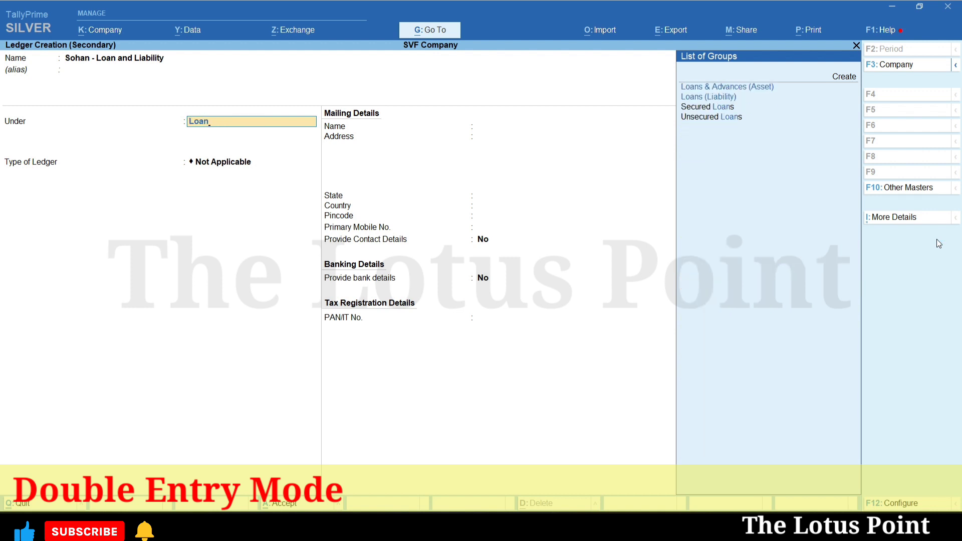
pyautogui.press('Down')
pyautogui.press('Return')
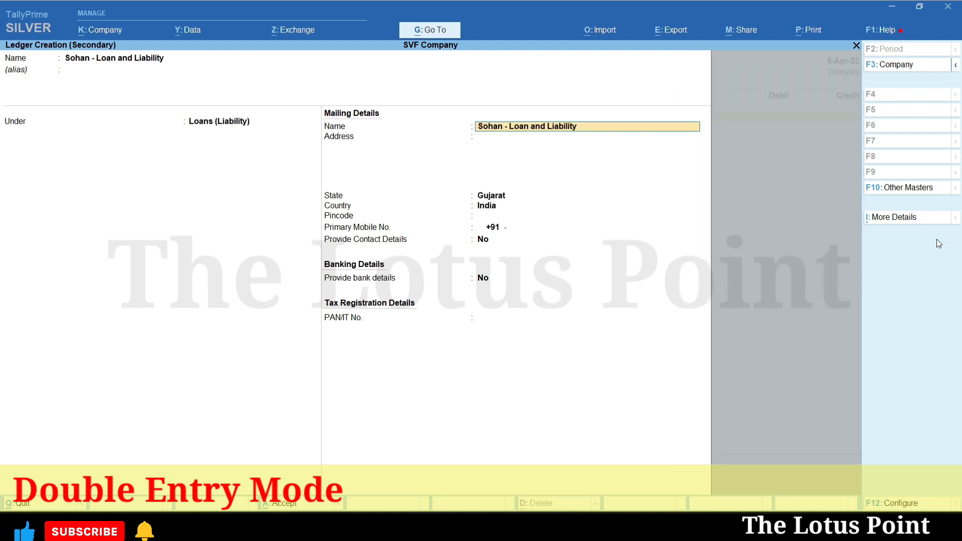
pyautogui.hotkey('ctrl', 'a')
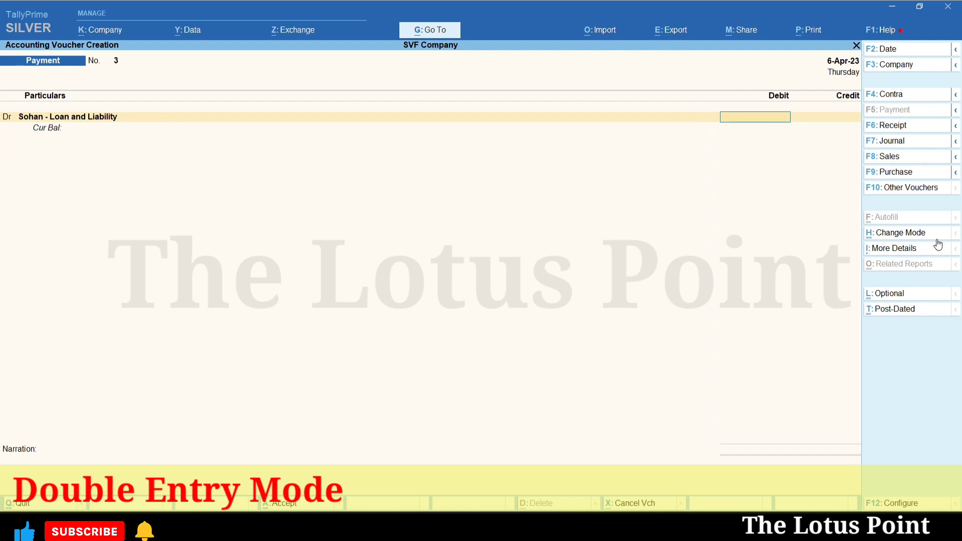
# - Debit the loan ledger with 1,00,000 and credit ICICI Bank with the same amount
pyautogui.write('100000')
pyautogui.press('Return')
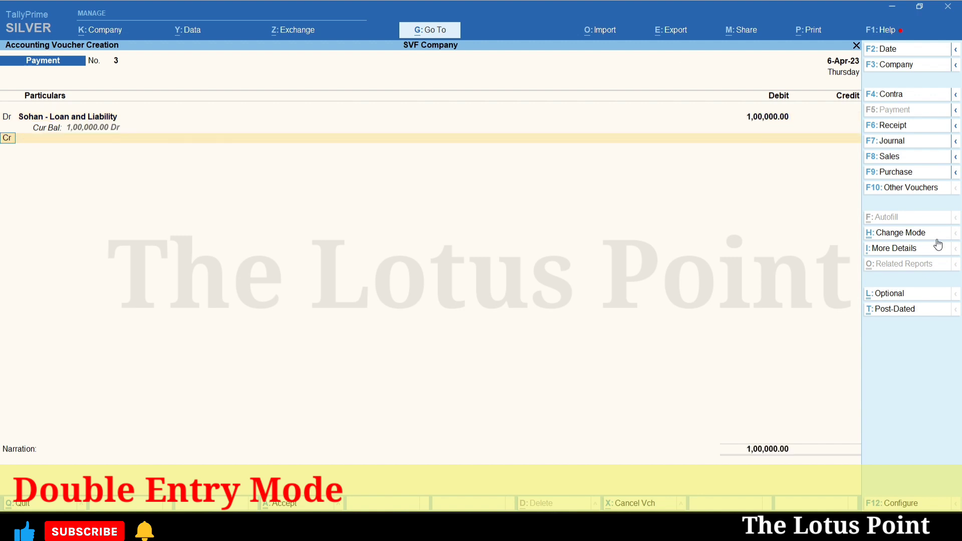
pyautogui.write('ici')
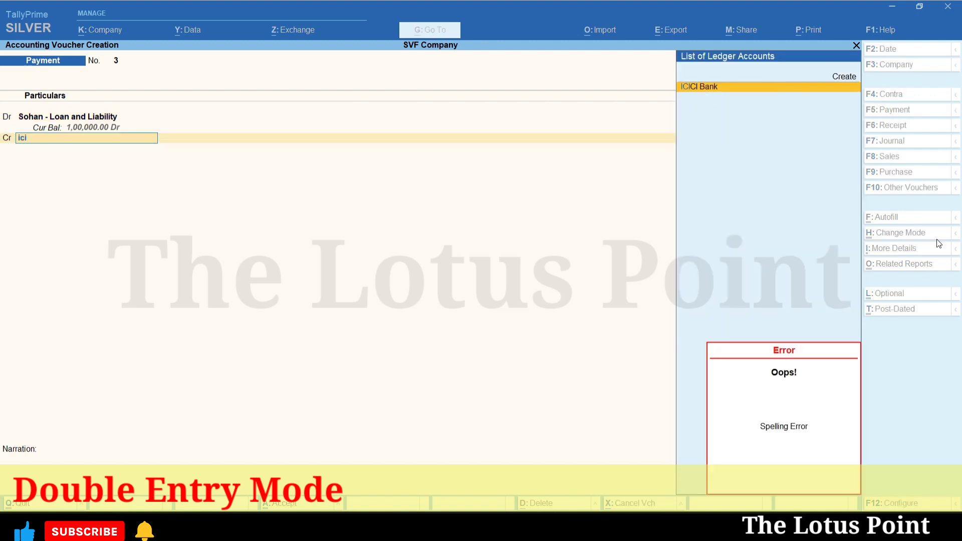
pyautogui.press('Return')
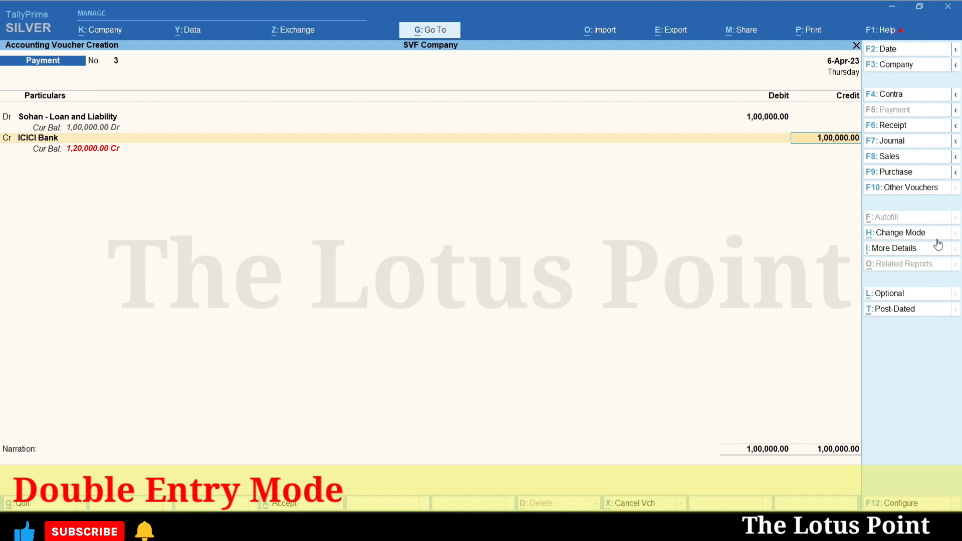
pyautogui.press('Return')
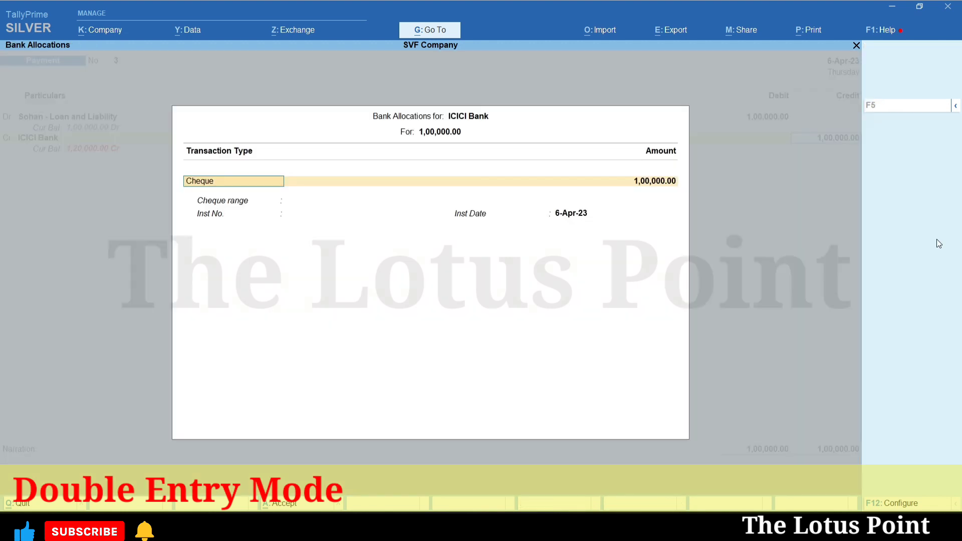
# - Accept the ICICI Bank allocation of 1,00,000 as a Cheque dated 6-Apr-23, leaving the instrument number empty
pyautogui.press('Return')
pyautogui.press('Return')
pyautogui.press('Return')
pyautogui.press('Return')
pyautogui.press('Return')
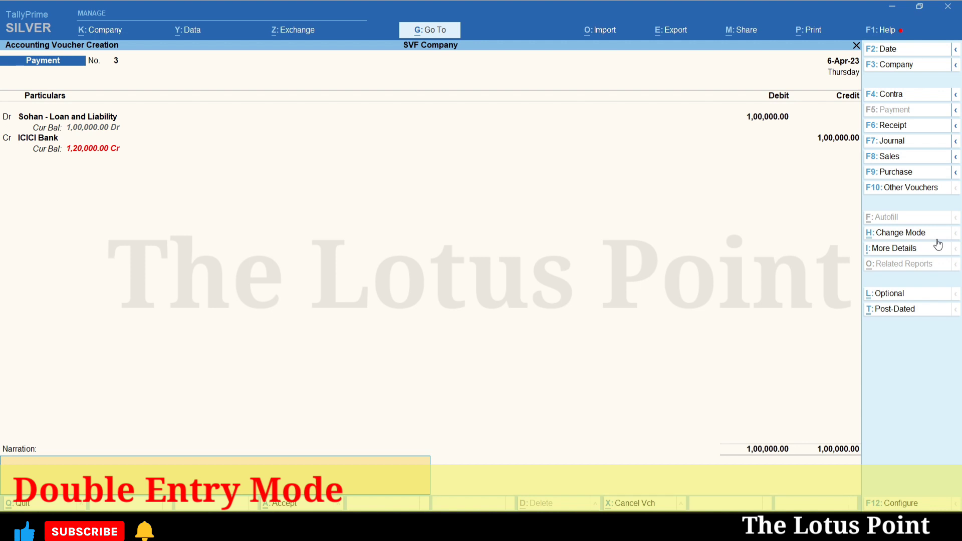
# - Recheck the ICICI Bank credit of 1,00,000 and save the loan repayment voucher
pyautogui.press('BackSpace')
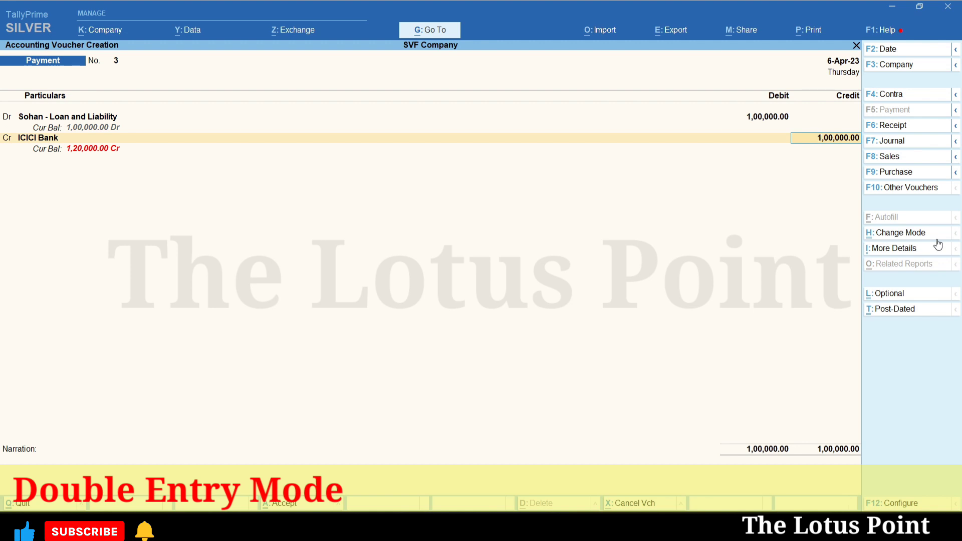
pyautogui.press('Return')
pyautogui.hotkey('ctrl', 'a')
pyautogui.hotkey('ctrl', 'a')
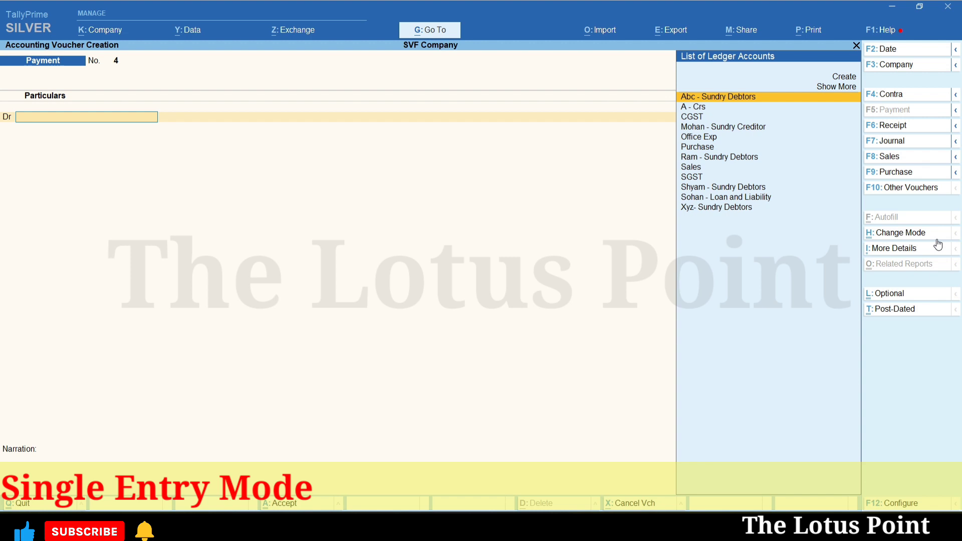
# - Change the payment voucher's entry mode to Single Entry
pyautogui.click(935, 238)
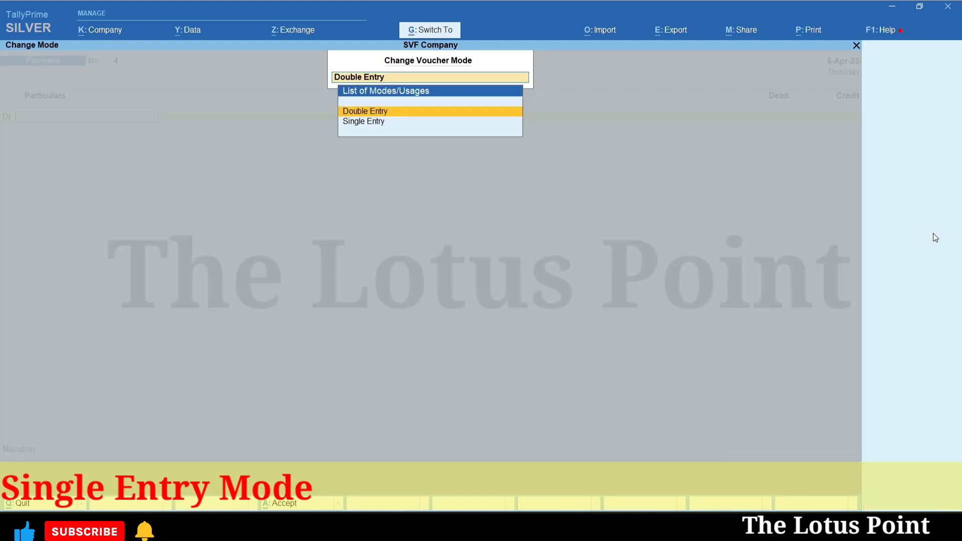
pyautogui.press('Down')
pyautogui.press('Return')
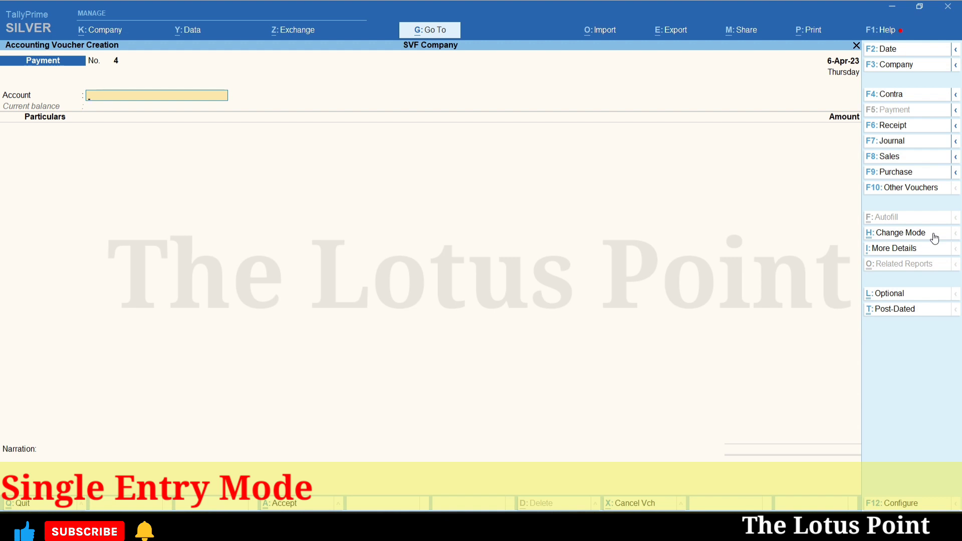
# - Set Cash as the paying account and enter 10,000 against the A - Crs ledger
pyautogui.write('Cash')
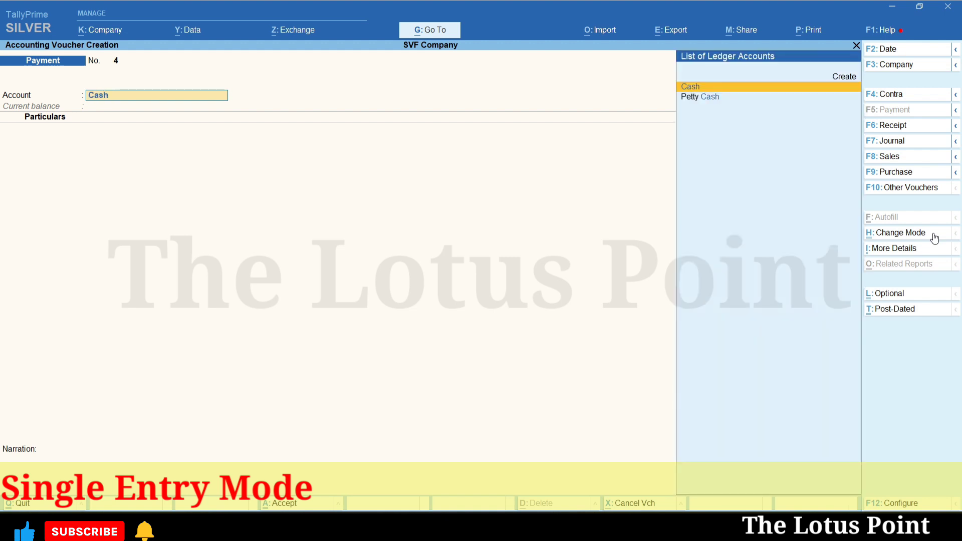
pyautogui.press('Return')
pyautogui.write('A')
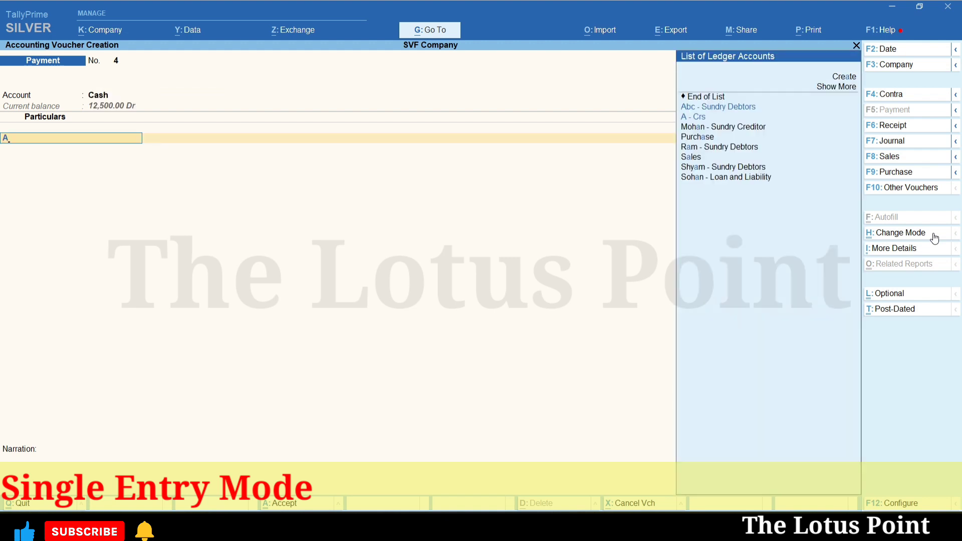
pyautogui.press('Return')
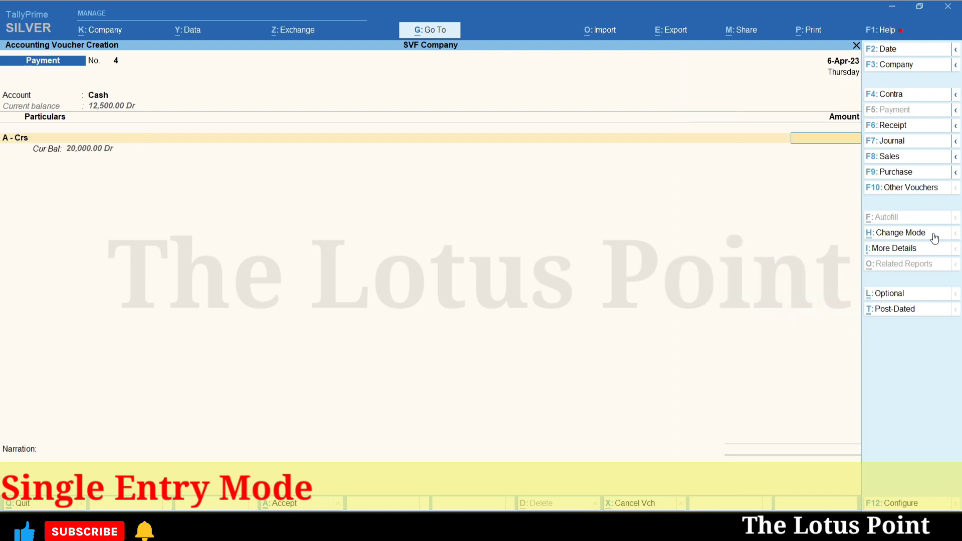
pyautogui.write('10000')
pyautogui.press('Return')
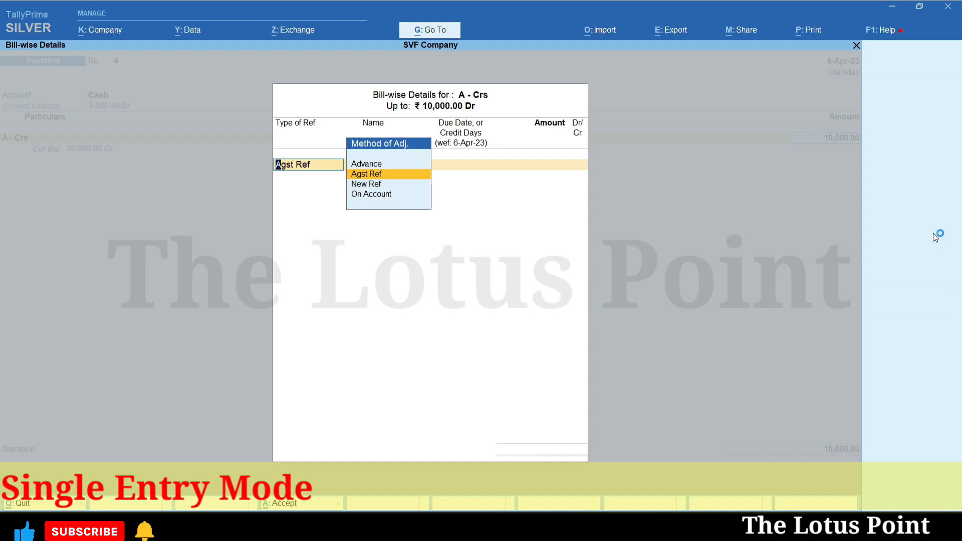
# - Allocate the full 10,000 for A - Crs as On Account in the bill-wise details
pyautogui.press('Down')
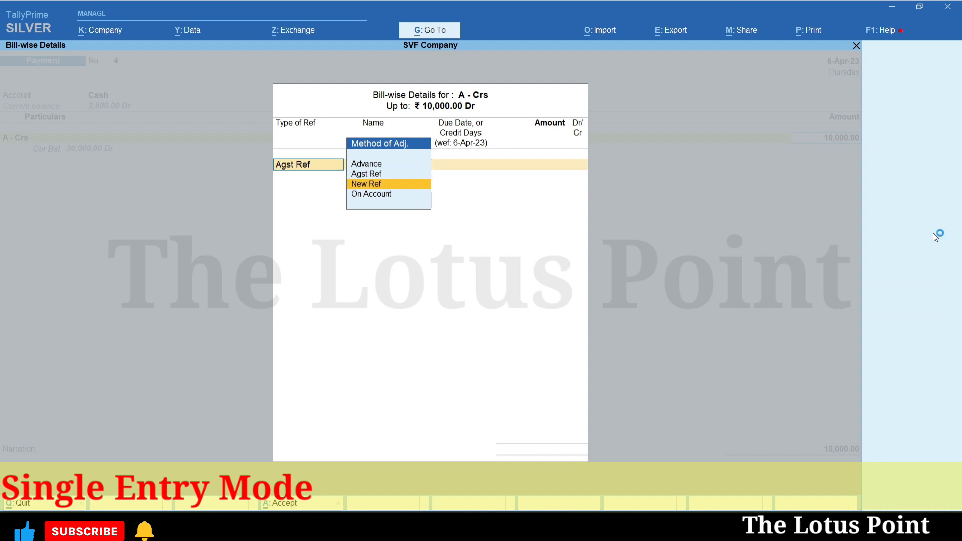
pyautogui.press('Up')
pyautogui.press('Down')
pyautogui.press('Down')
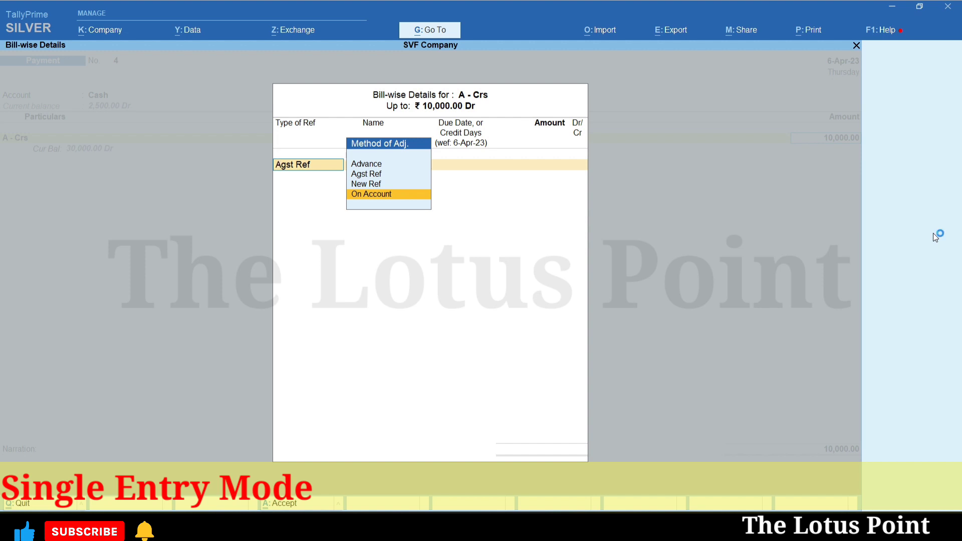
pyautogui.press('Return')
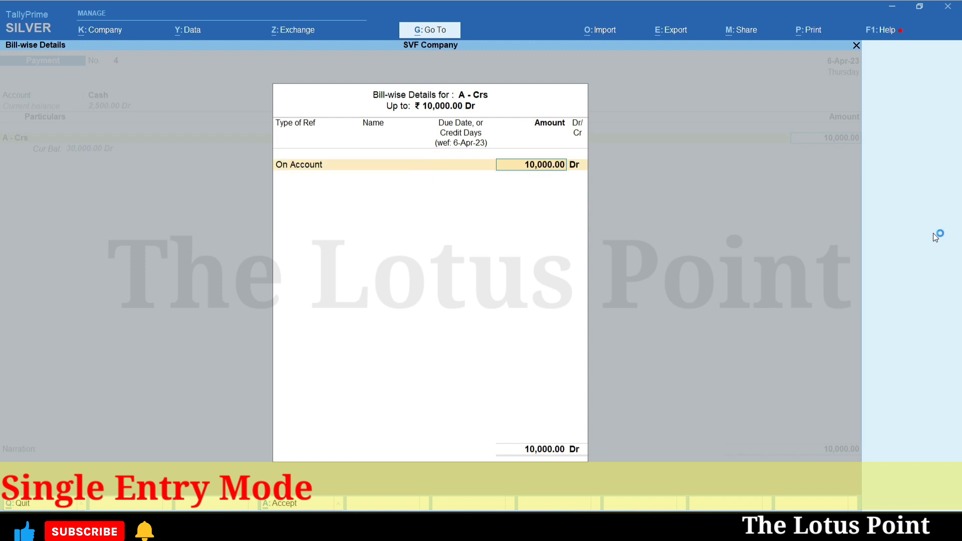
pyautogui.press('Return')
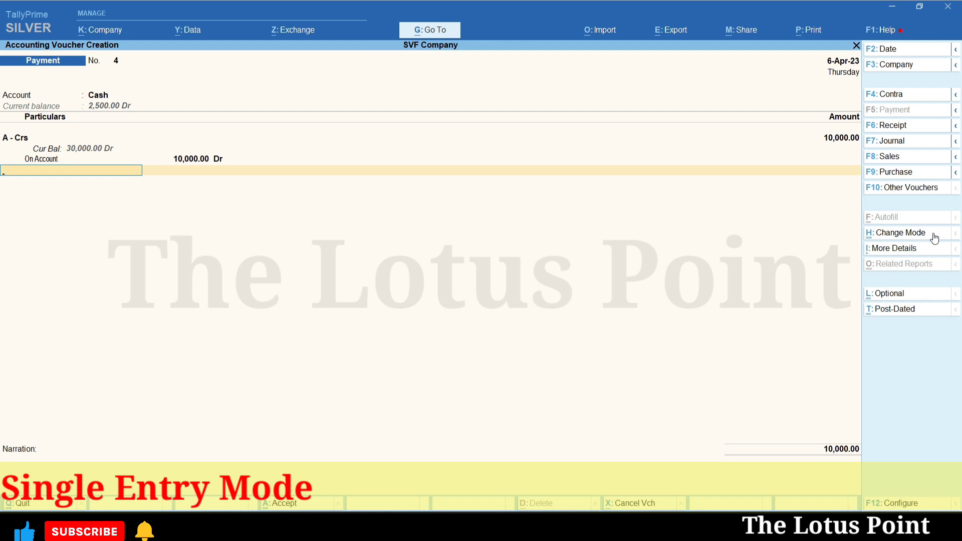
# - Add the Sundry Creditor ledger to the voucher with 20,000 allocated On Account, and save the voucher
pyautogui.write('Mohan')
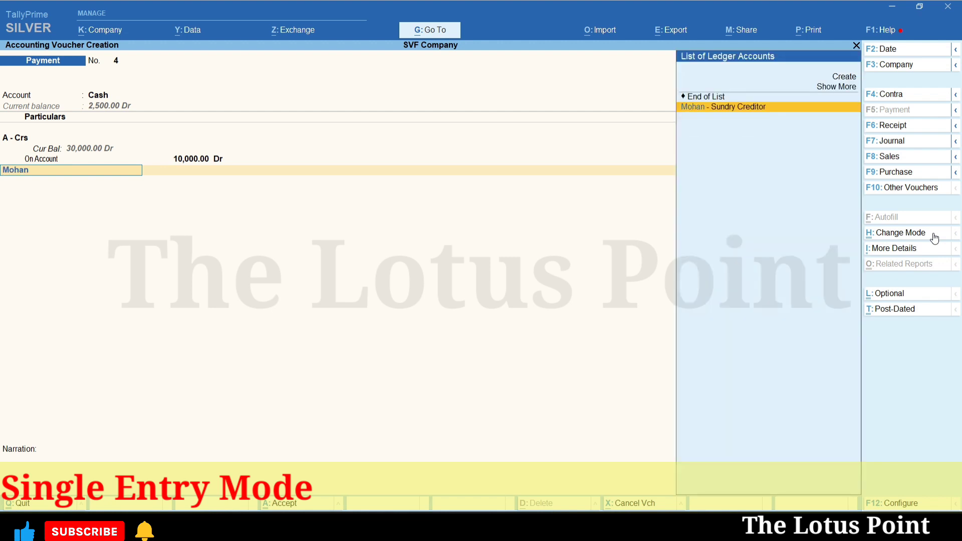
pyautogui.press('Return')
pyautogui.write('20000')
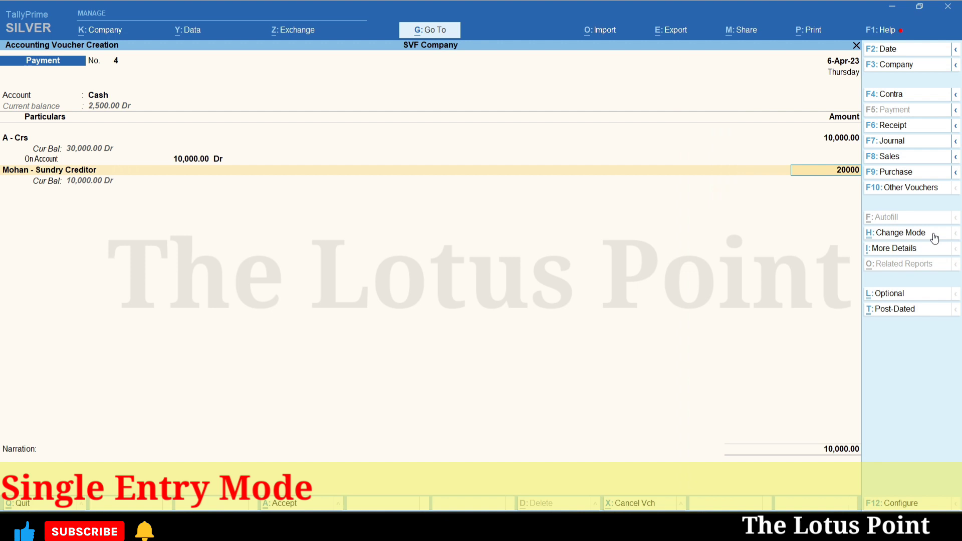
pyautogui.press('Return')
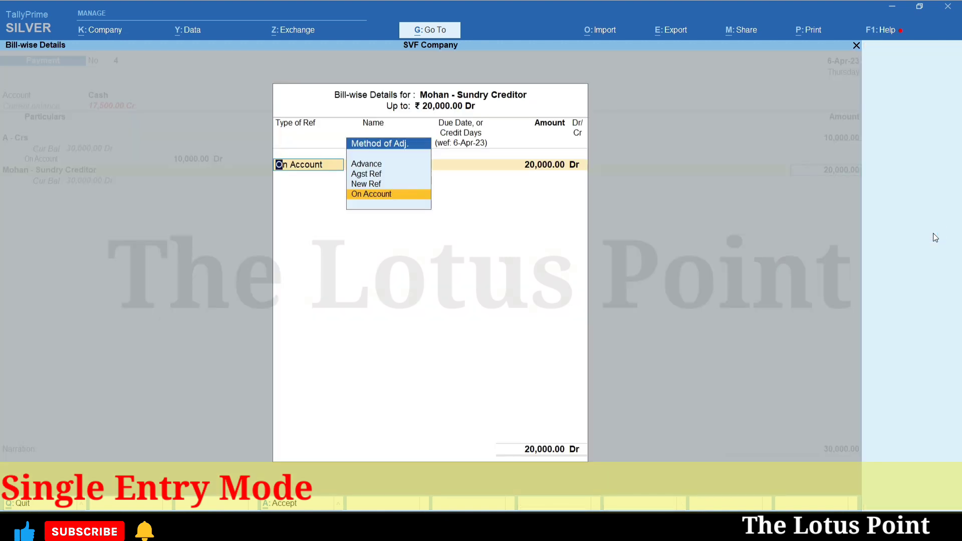
pyautogui.press('Return')
pyautogui.press('Return')
pyautogui.press('Return')
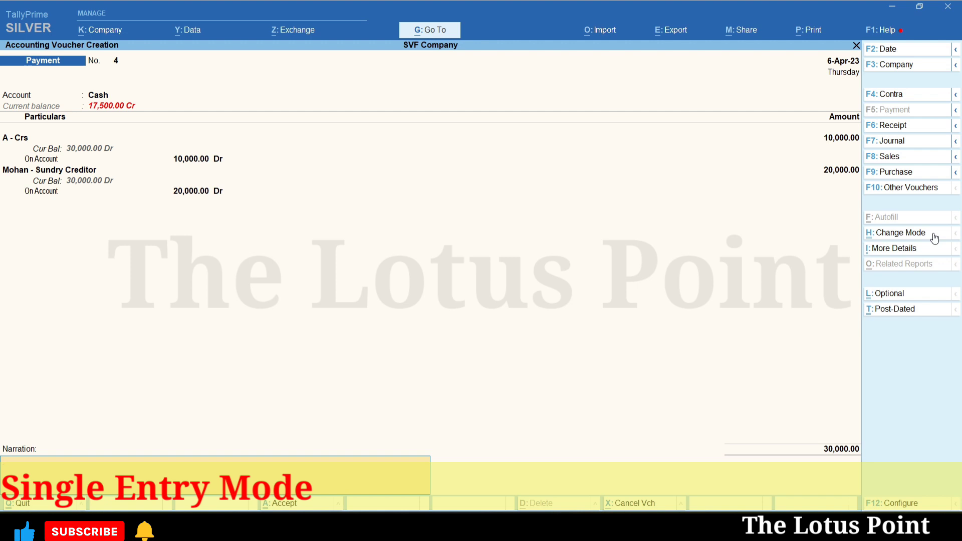
pyautogui.press('Return')
pyautogui.press('Return')
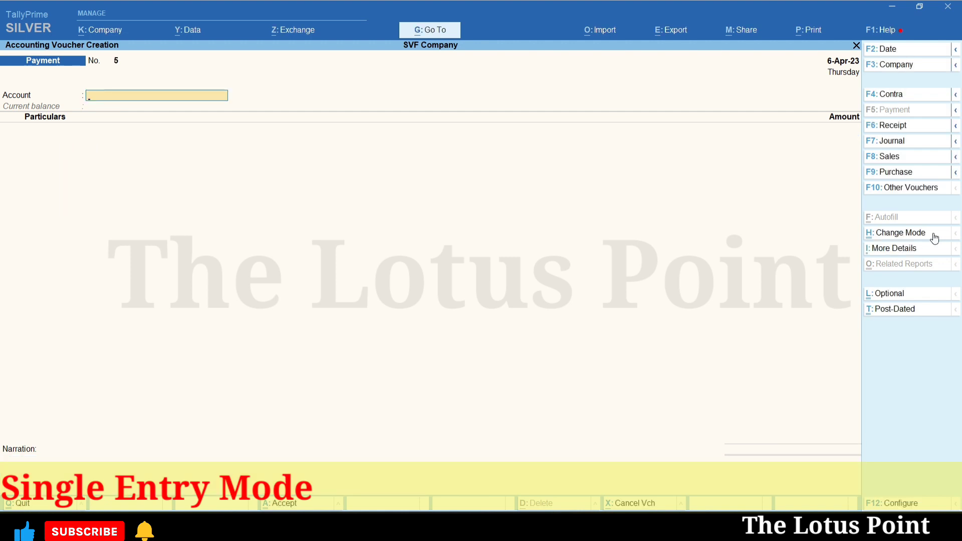
# - Leave voucher entry and display the Sundry Creditor's ledger vouchers for 1-Apr-23 to 6-Apr-23
pyautogui.press('Escape')
pyautogui.write('d')
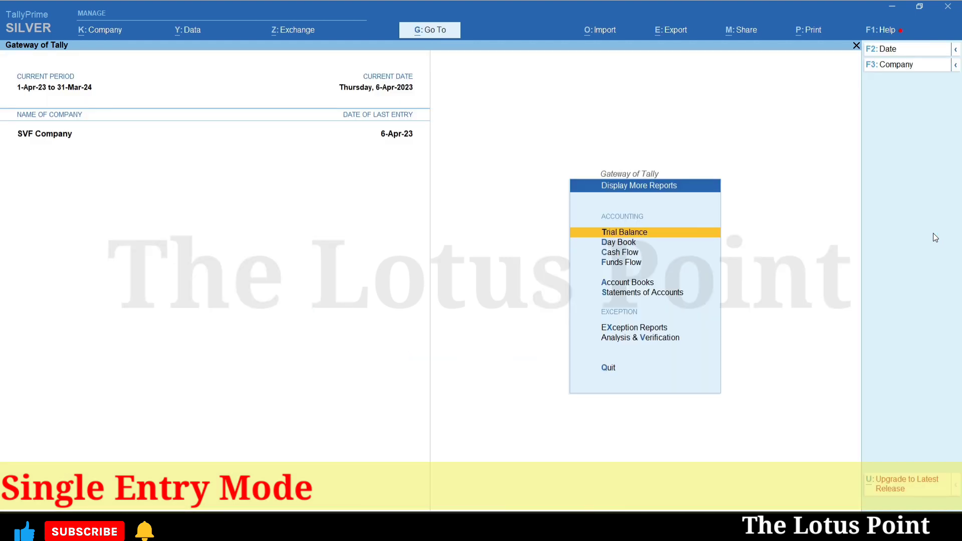
pyautogui.write('alMohan')
pyautogui.press('Return')
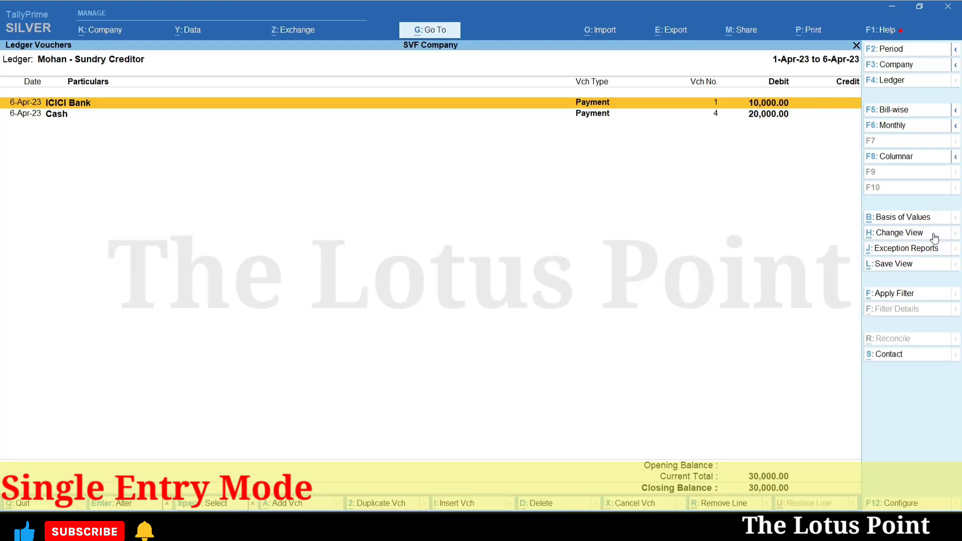
pyautogui.press('F2')
pyautogui.press('Return')
pyautogui.press('Return')
pyautogui.press('Down')
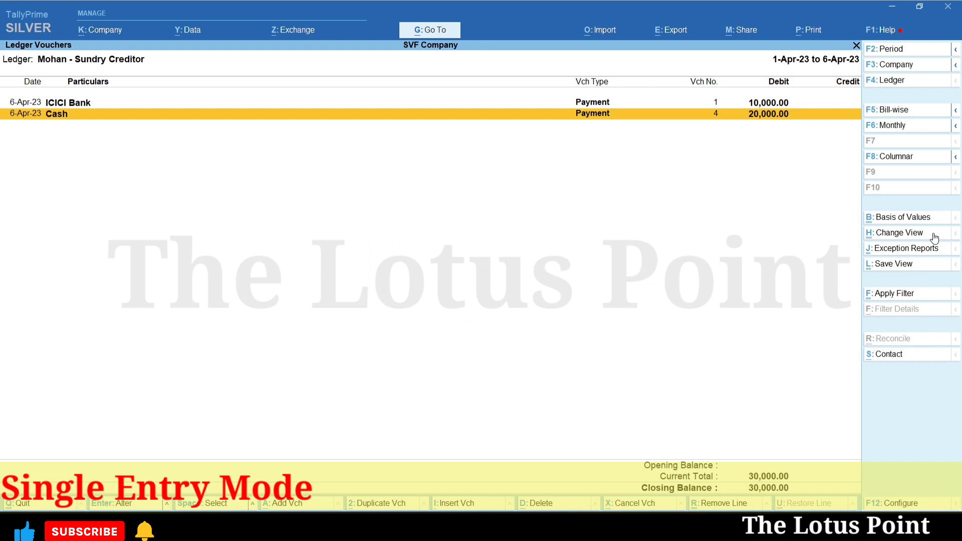
# - Expand the ledger report to its detailed view and examine the lines of payment voucher 4
pyautogui.hotkey('alt', 'F5')
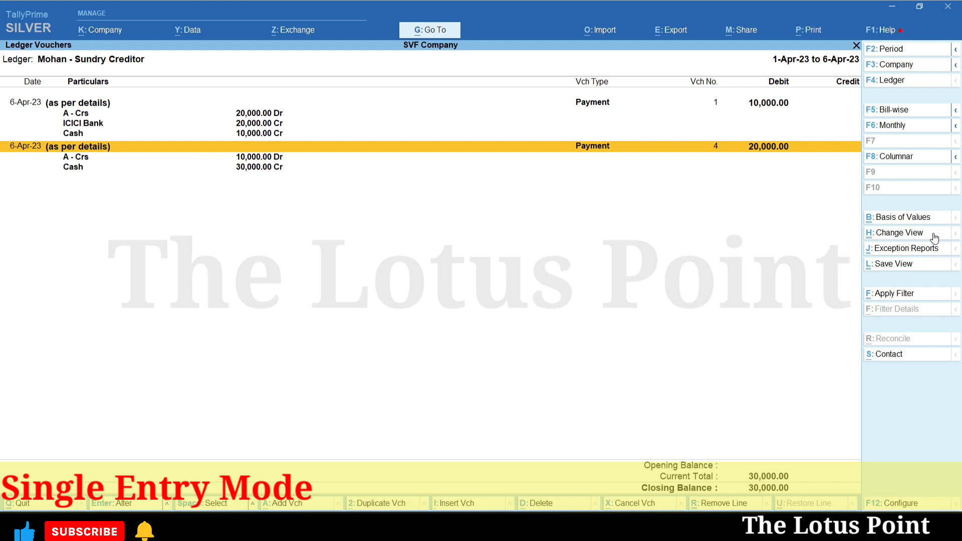
pyautogui.press('Down')
pyautogui.press('Down')
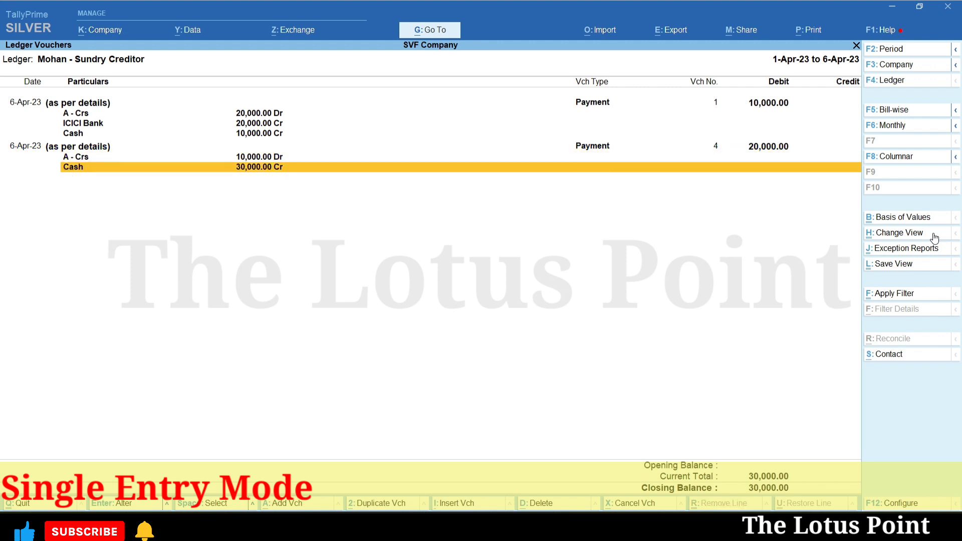
pyautogui.press('Up')
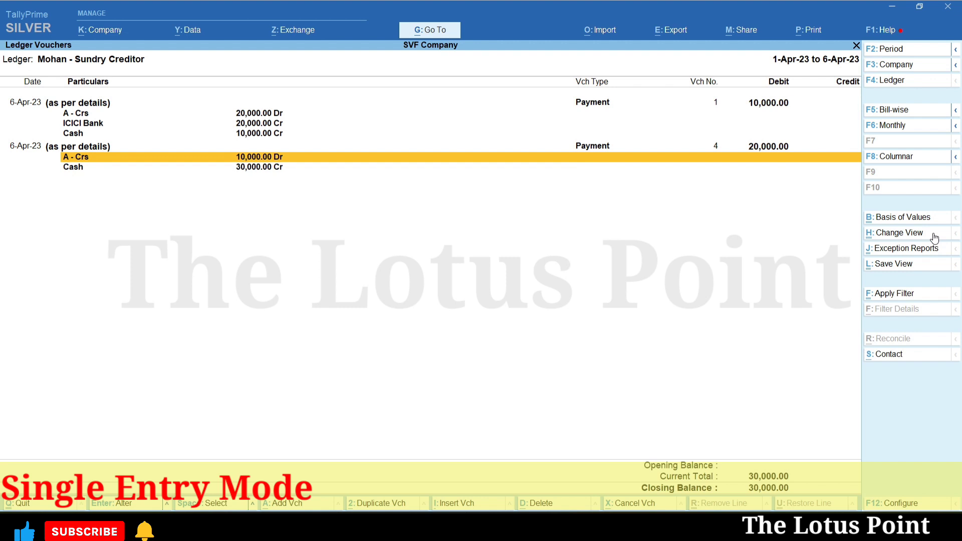
# - Open payment voucher 4 for alteration and change its paying account to ICICI Bank
pyautogui.press('Up')
pyautogui.press('Return')
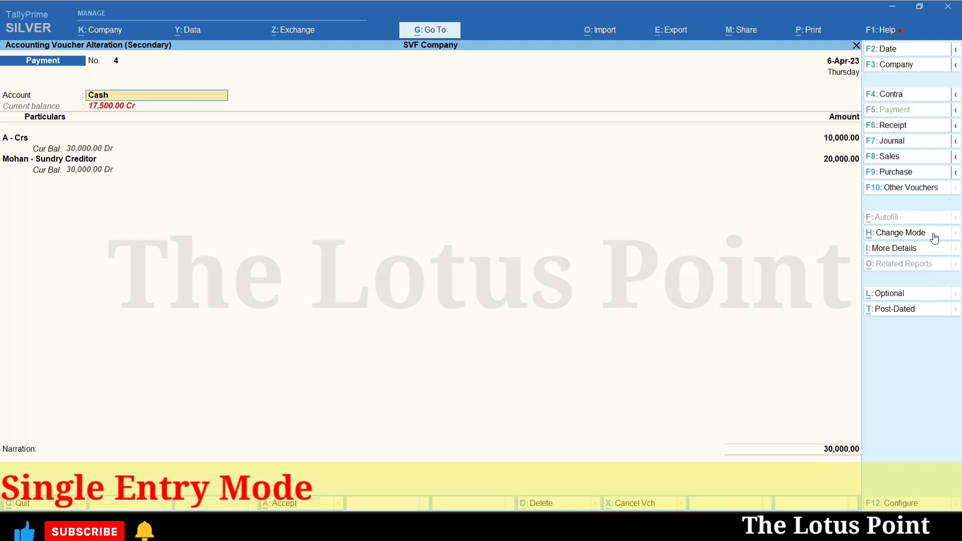
pyautogui.write('Icic')
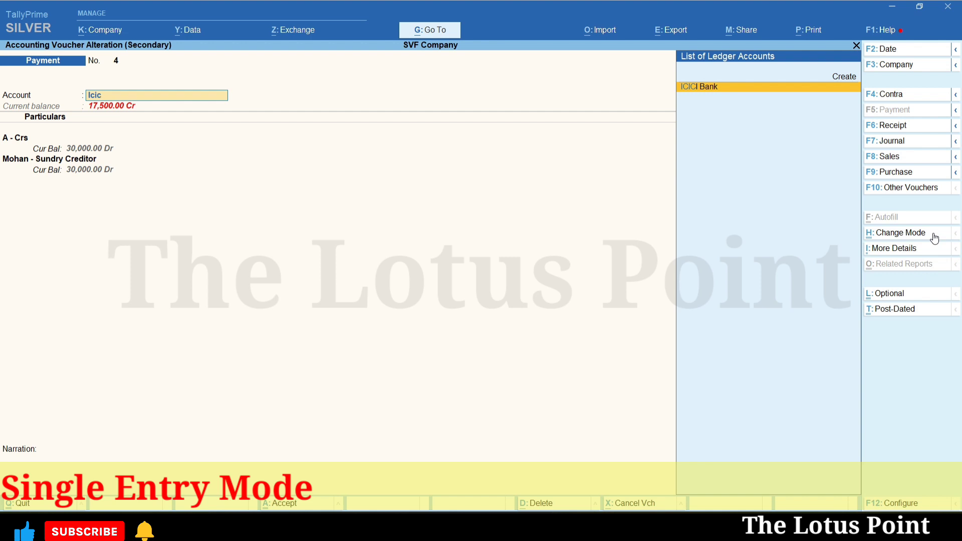
pyautogui.press('Return')
# - Keep the On Account allocations of 10,000 for A - Crs and 20,000 for the Sundry Creditor ledger
pyautogui.press('Return')
pyautogui.press('Return')
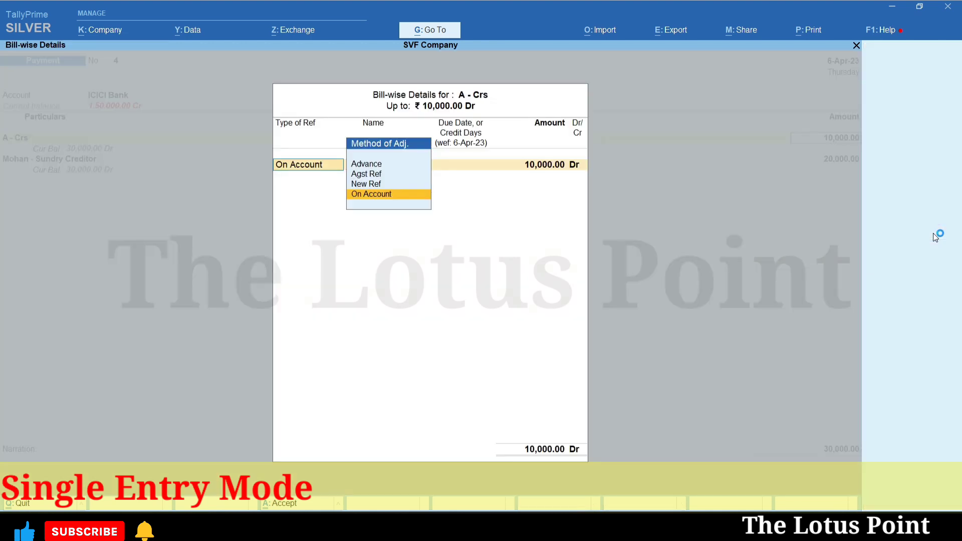
pyautogui.press('Return')
pyautogui.press('Return')
pyautogui.press('Return')
pyautogui.press('Return')
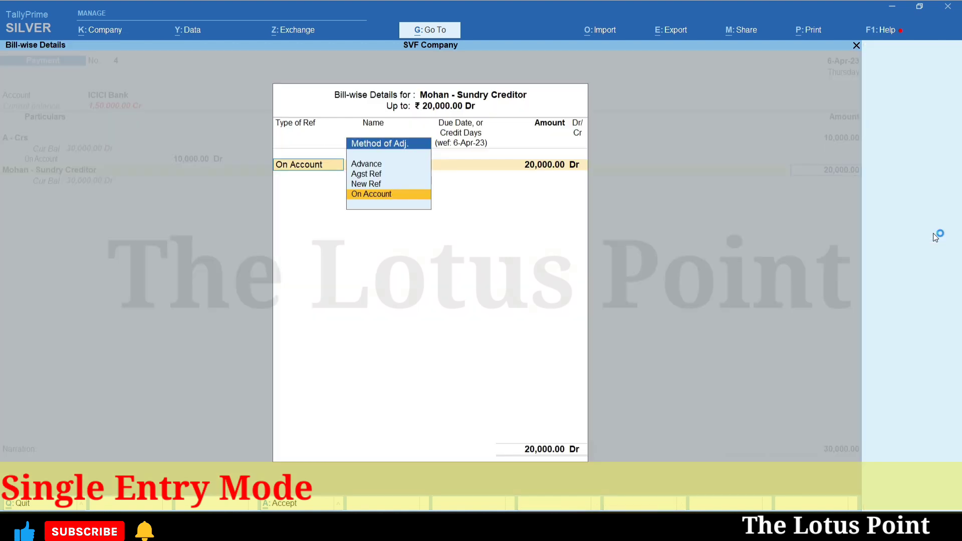
pyautogui.press('Return')
pyautogui.press('Return')
pyautogui.press('Return')
pyautogui.press('Return')
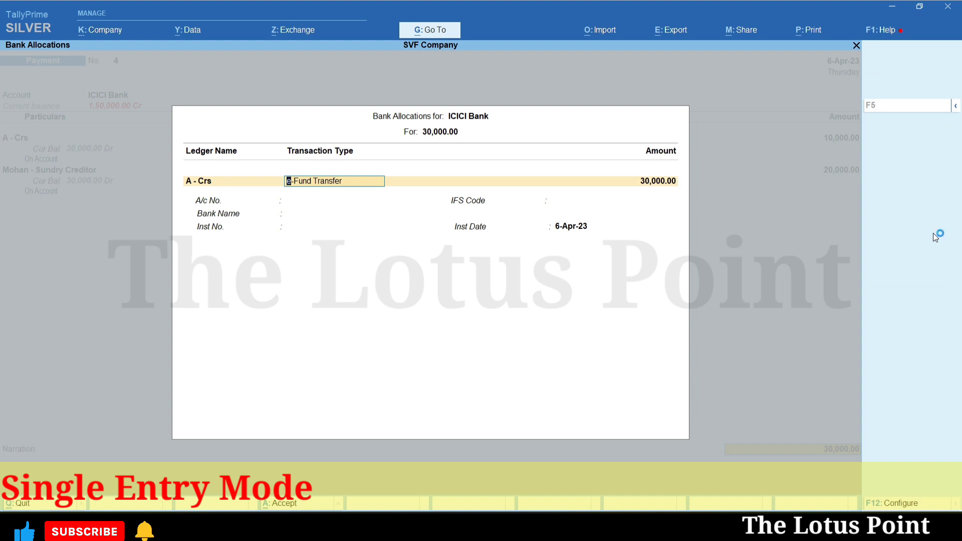
# - Accept the ICICI Bank allocation of 30,000 as an e-Fund Transfer dated 6-Apr-23 and save the altered voucher
pyautogui.press('Return')
pyautogui.press('Return')
pyautogui.press('Return')
pyautogui.press('Return')
pyautogui.press('Return')
pyautogui.press('Return')
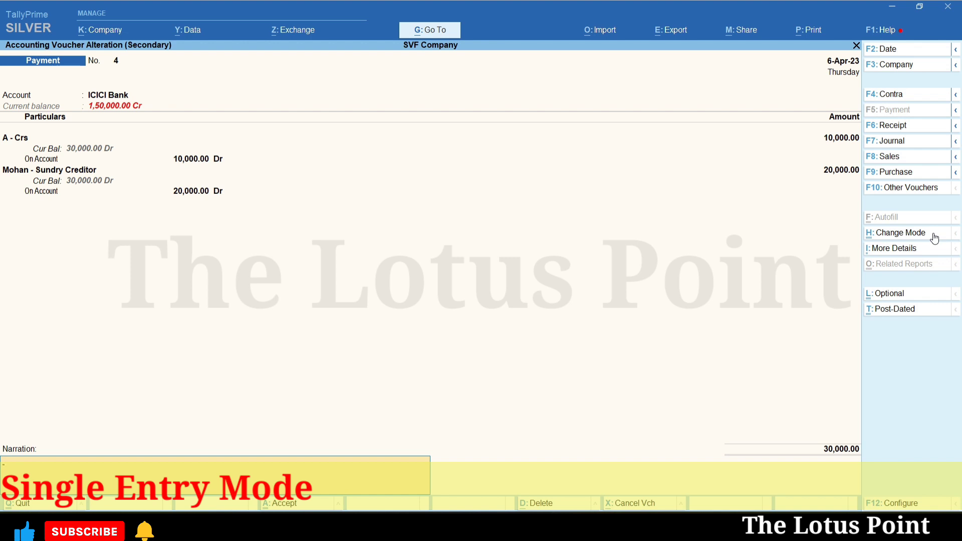
pyautogui.press('Return')
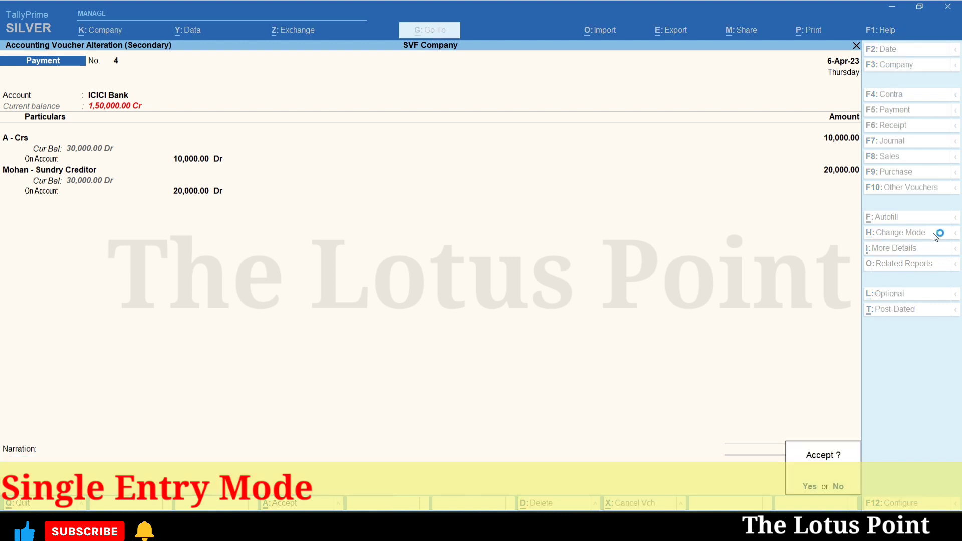
pyautogui.press('Return')
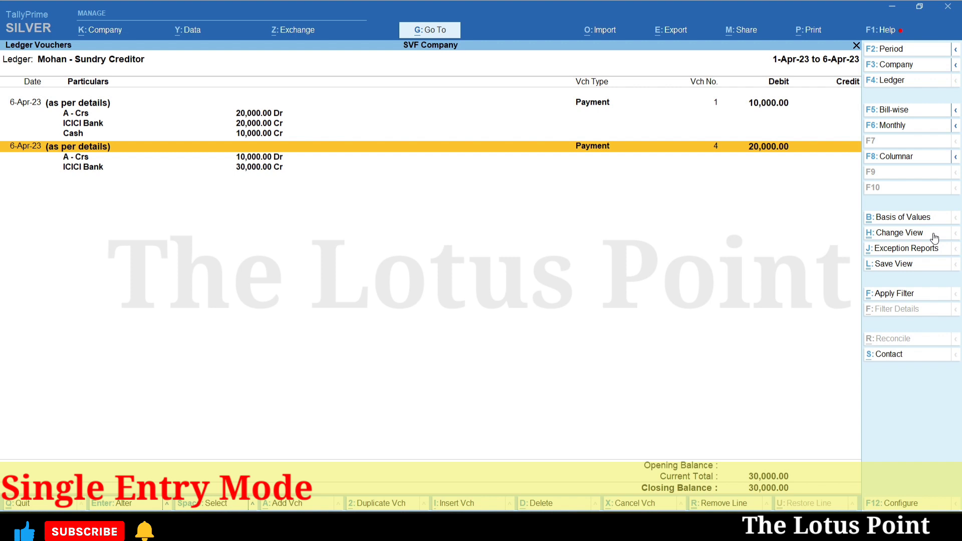
# - Add a new payment voucher from the ledger report with Petty Cash as its paying account
pyautogui.hotkey('alt', 'a')
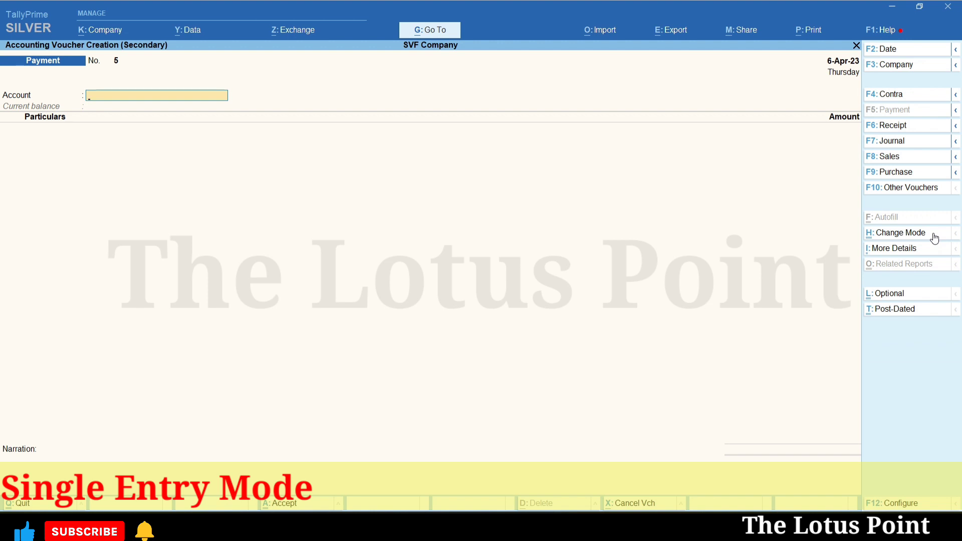
pyautogui.write('Pe')
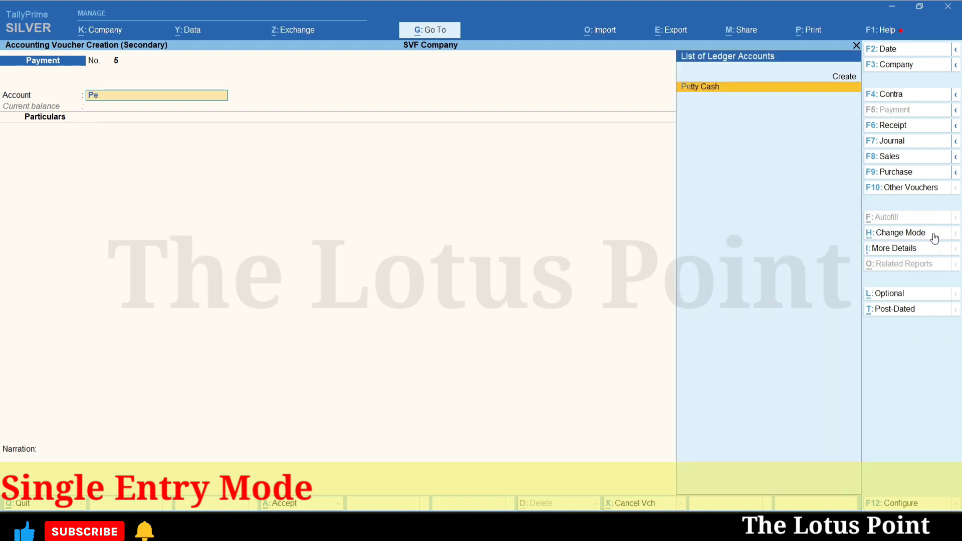
pyautogui.write('ty')
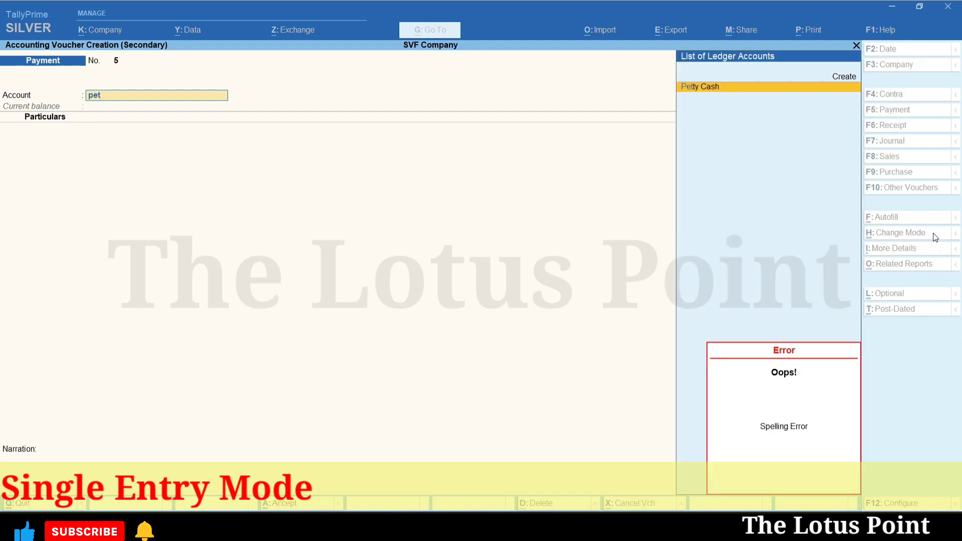
pyautogui.press('Return')
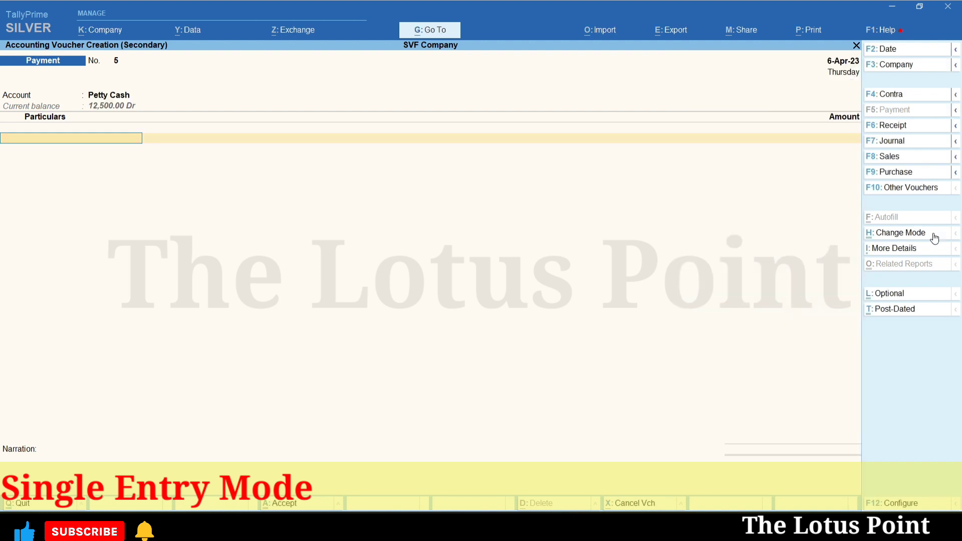
# - Enter Office Exp with an amount of 1,000 as the first line of the Petty Cash payment voucher
pyautogui.write('Office')
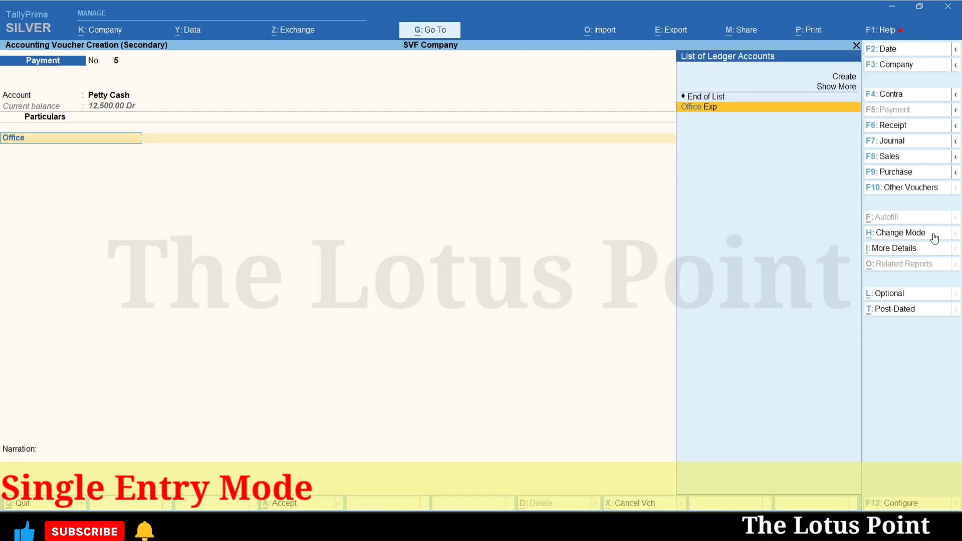
pyautogui.press('Return')
pyautogui.write('1000')
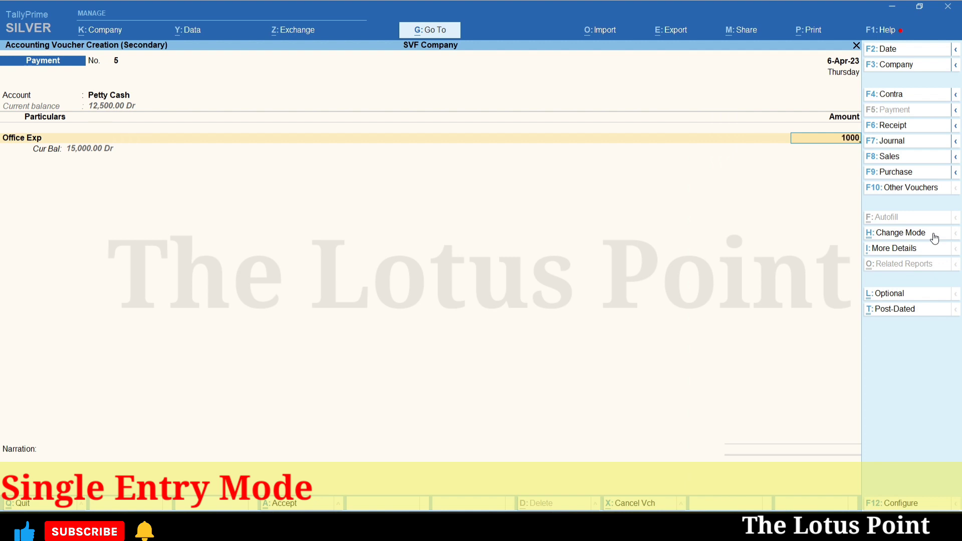
pyautogui.press('Return')
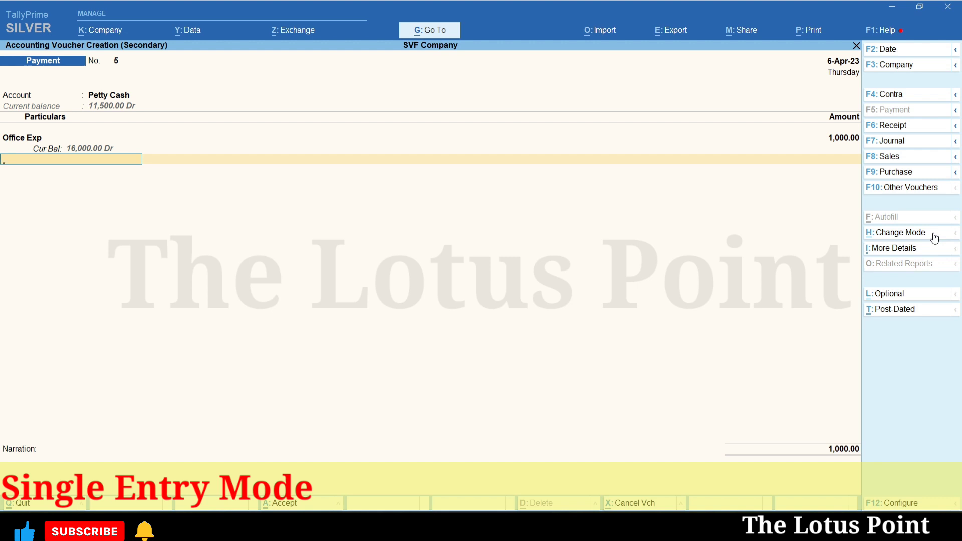
# - Create a Staff Welfare ledger under Indirect Expenses for the next voucher line and enter 500 against it
pyautogui.hotkey('alt', 'c')
pyautogui.write('Stad')
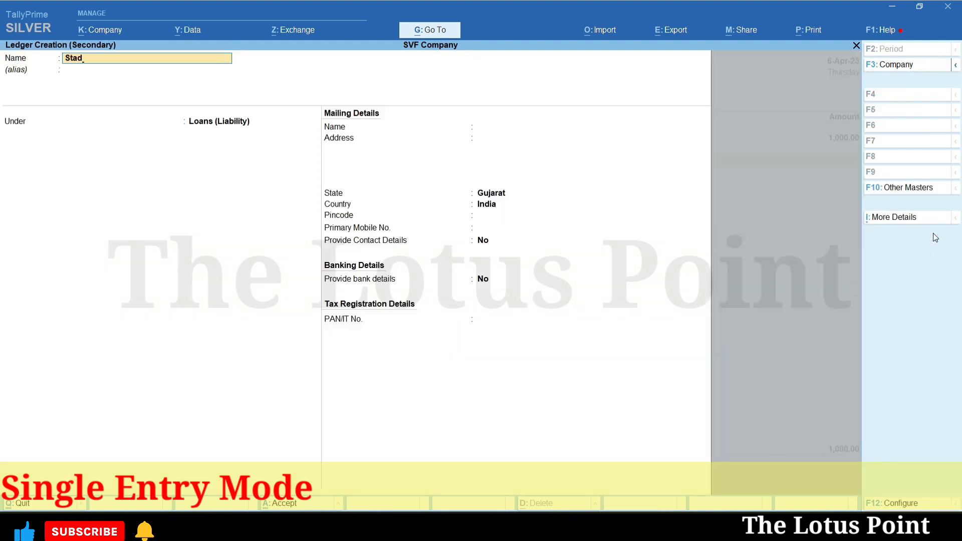
pyautogui.press('BackSpace')
pyautogui.write('ff Welfare')
pyautogui.press('Return')
pyautogui.press('Return')
pyautogui.write('Ind')
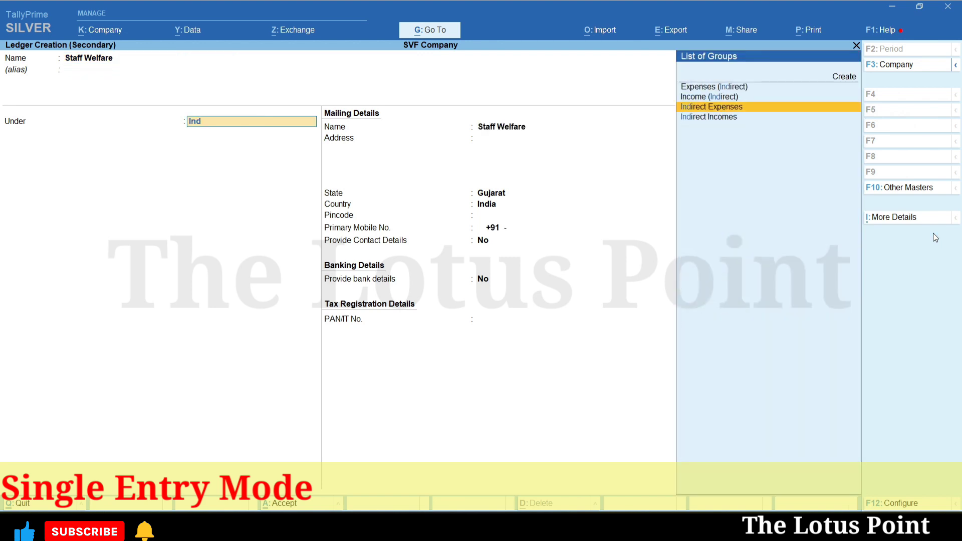
pyautogui.press('Return')
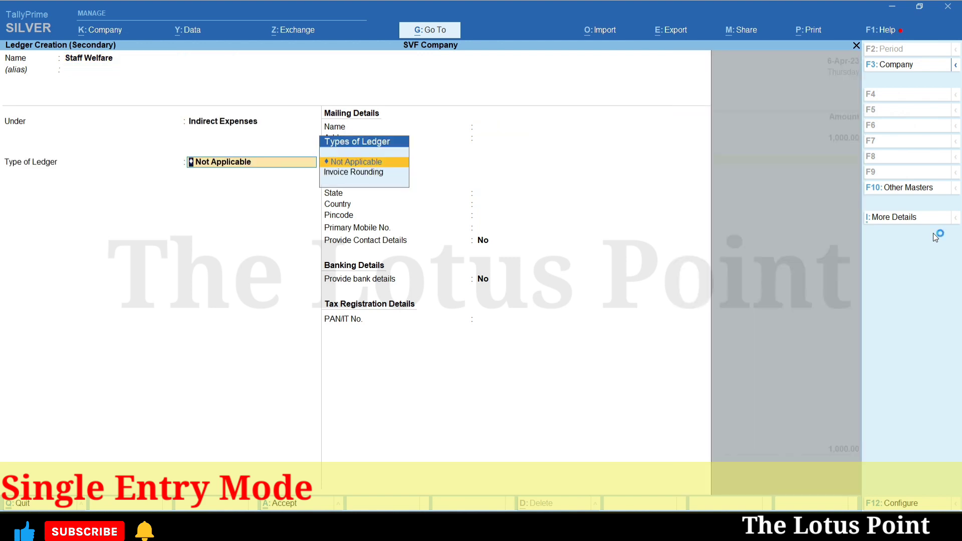
pyautogui.hotkey('ctrl', 'a')
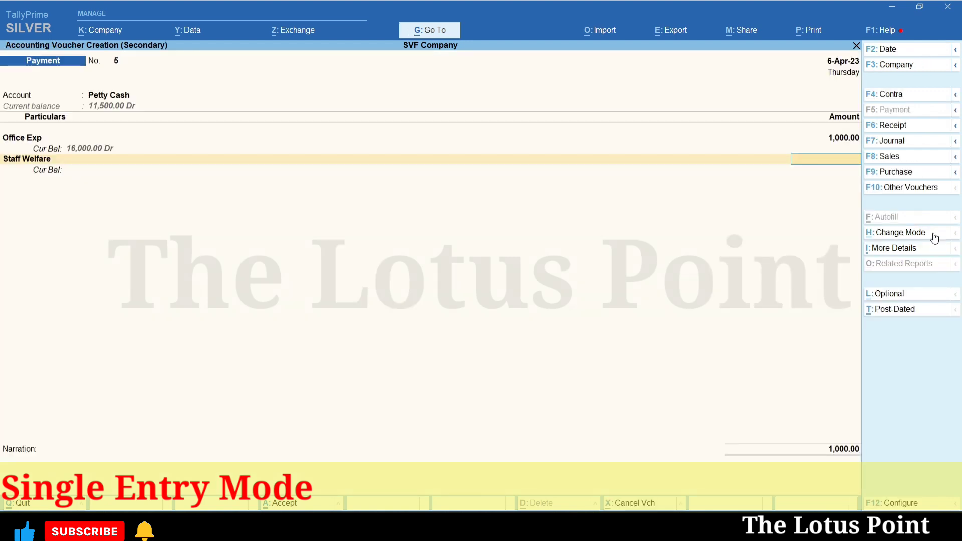
pyautogui.write('500')
pyautogui.press('Return')
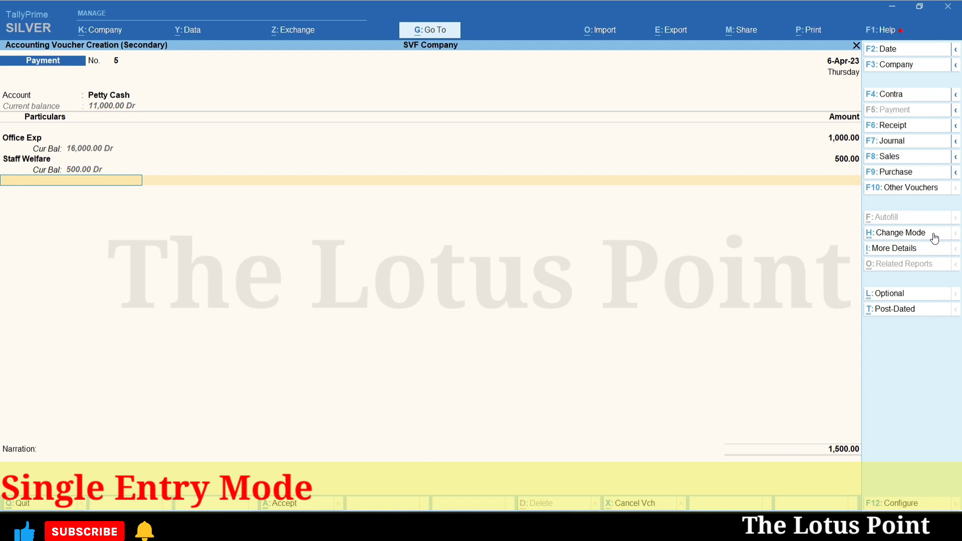
# - Add the Loan and Liability ledger to the voucher with an amount of 50,000
pyautogui.write('So')
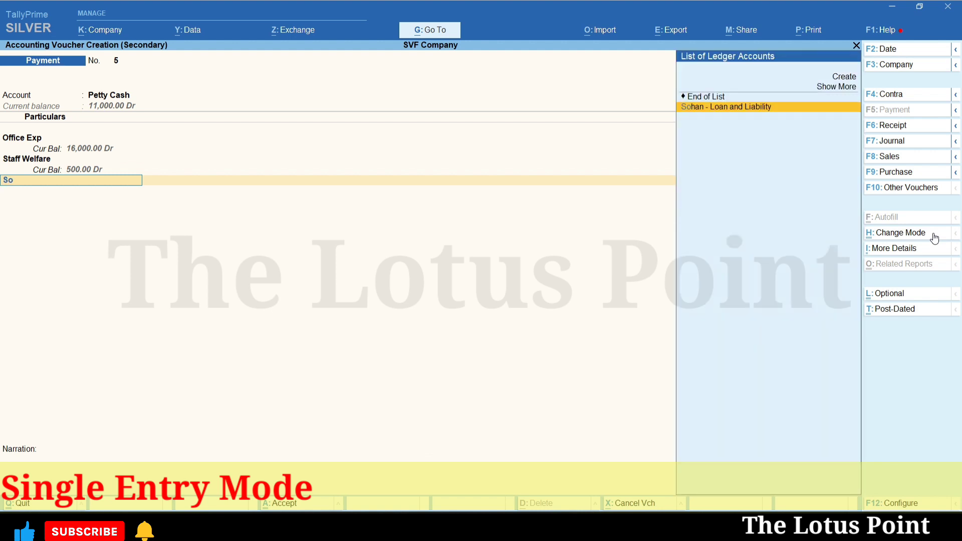
pyautogui.write('han')
pyautogui.press('Return')
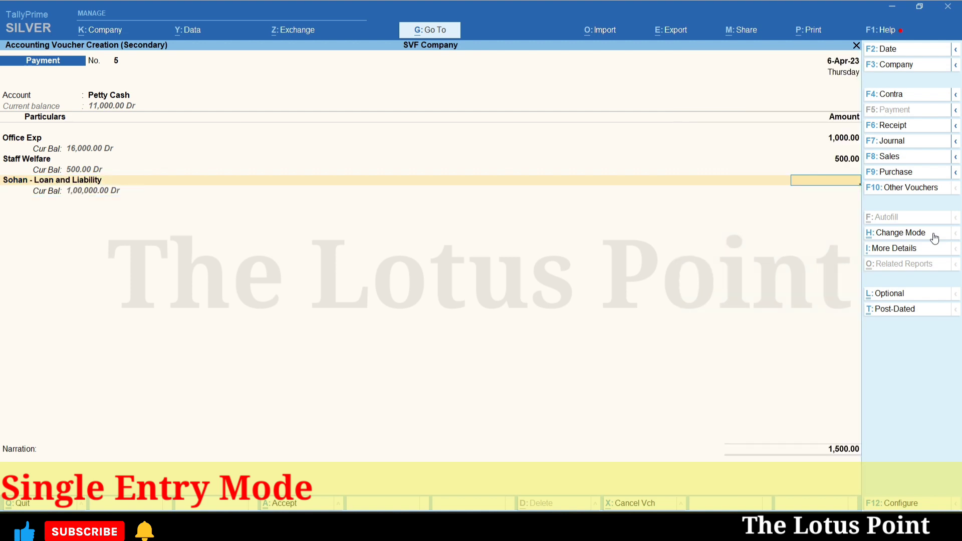
pyautogui.write('50000')
pyautogui.press('Return')
# - Add the Sundry Creditor ledger with an amount of 5,000 and allocate it On Account
pyautogui.write('Mohan')
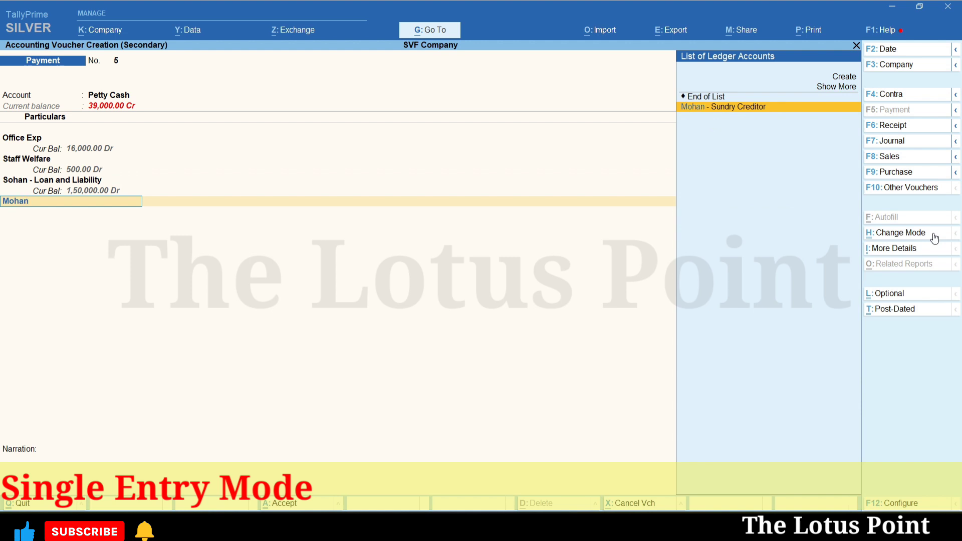
pyautogui.press('Return')
pyautogui.write('5000')
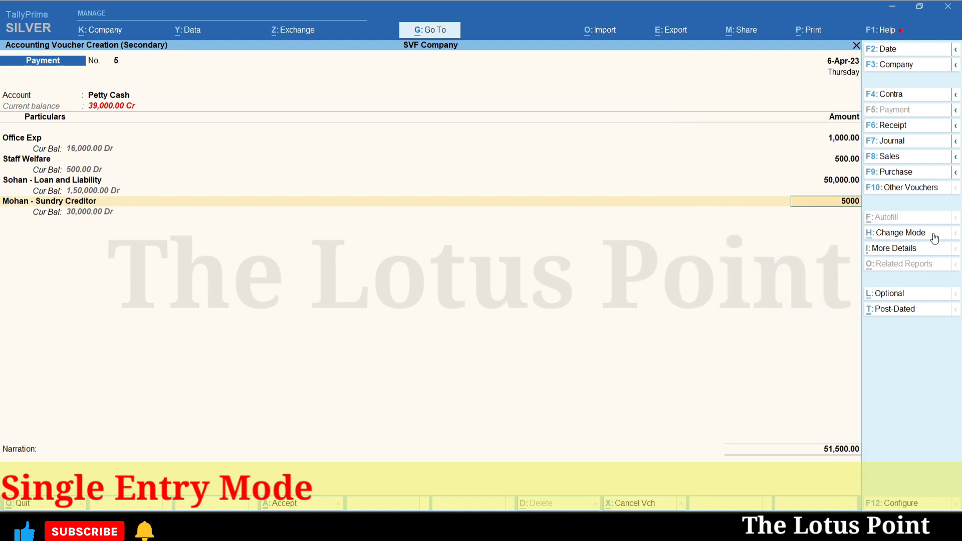
pyautogui.press('Return')
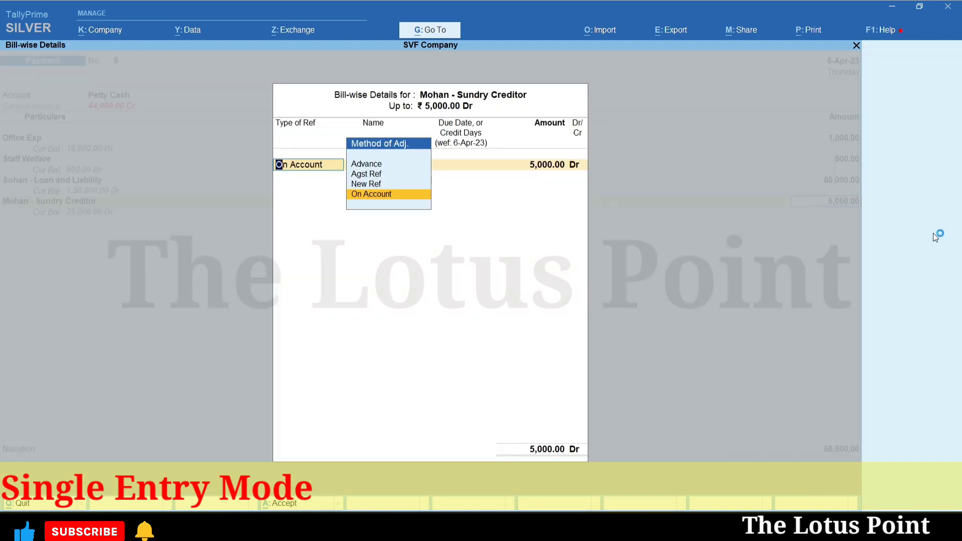
pyautogui.press('Return')
pyautogui.press('Return')
pyautogui.press('Return')
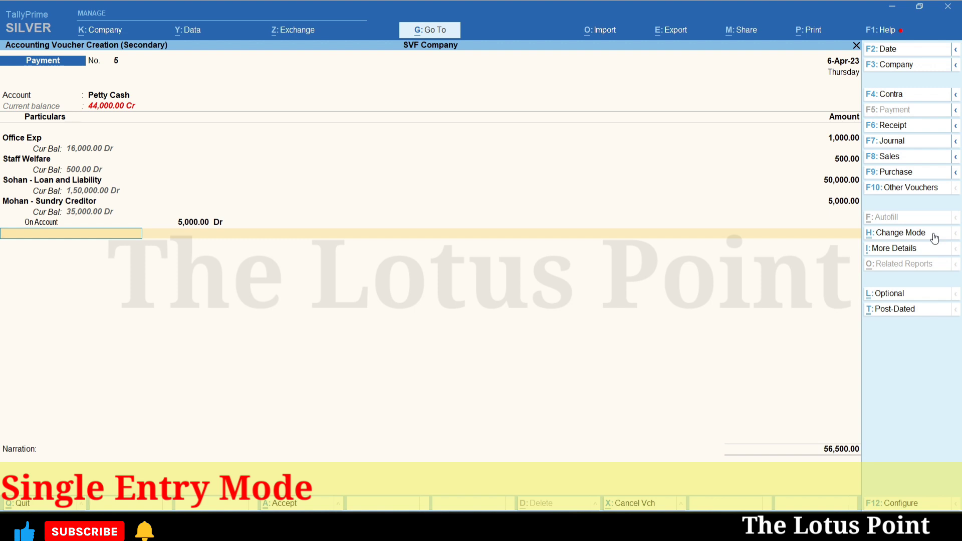
# - Save the Petty Cash payment voucher without a narration and open voucher entry for a new payment
pyautogui.press('Return')
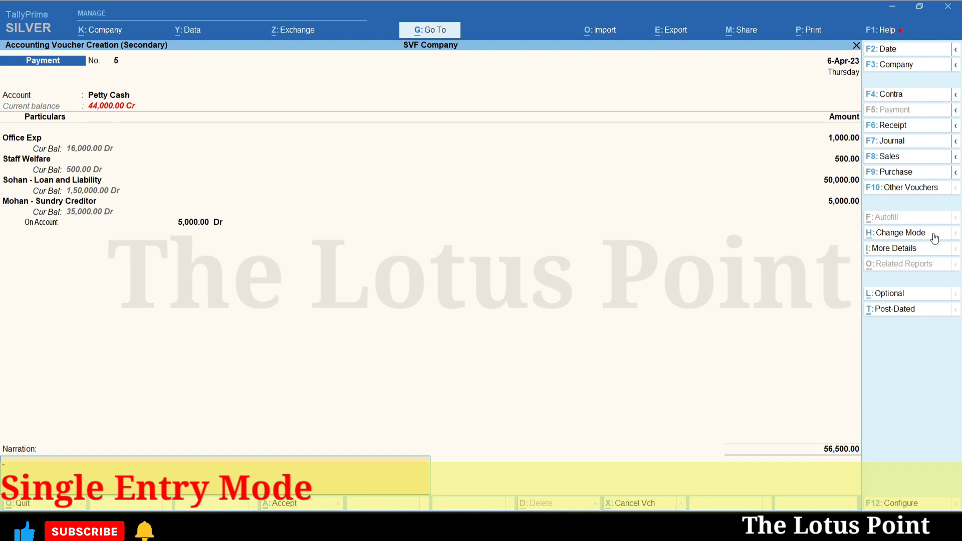
pyautogui.press('Return')
pyautogui.press('Return')
pyautogui.press('v')
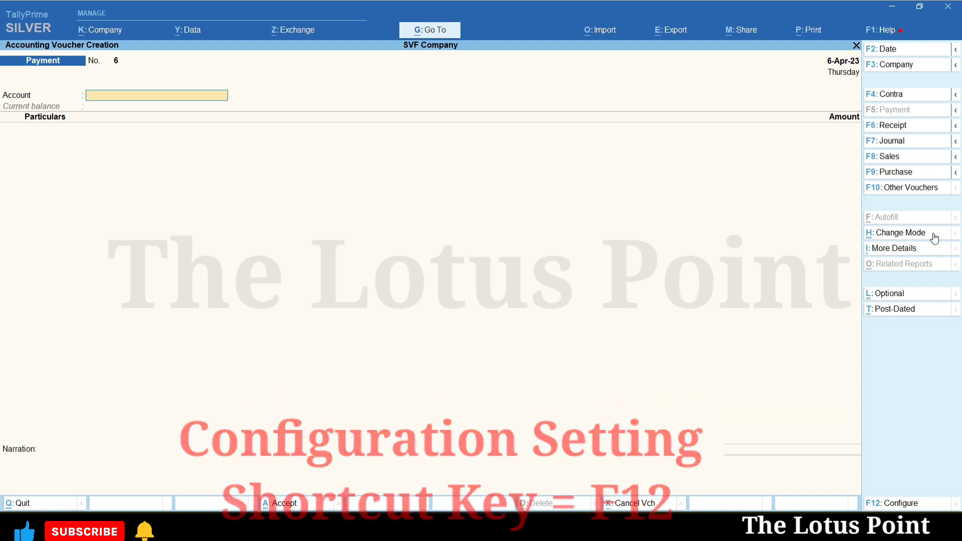
# - Set Show more configurations to No and back to Yes in the voucher configuration, then leave the configuration
pyautogui.press('F12')
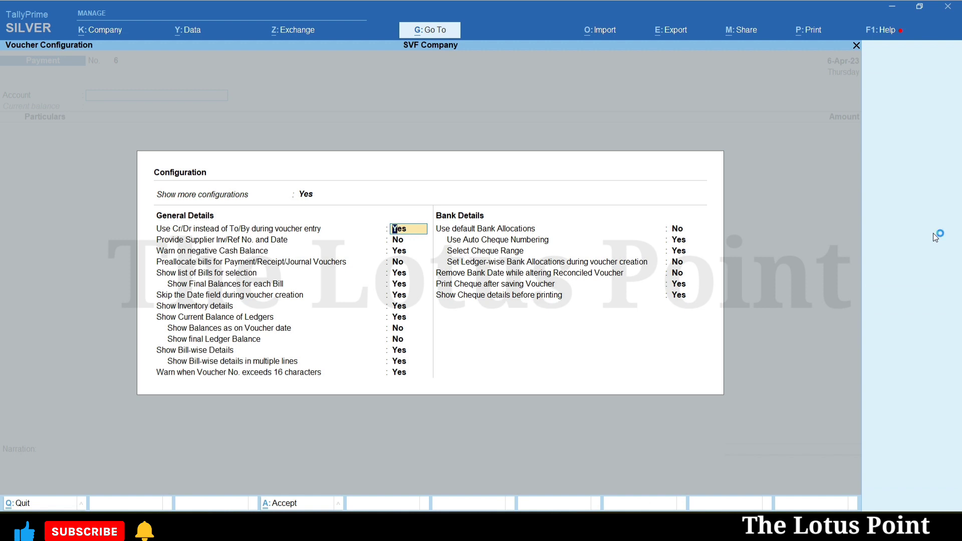
pyautogui.press('Up')
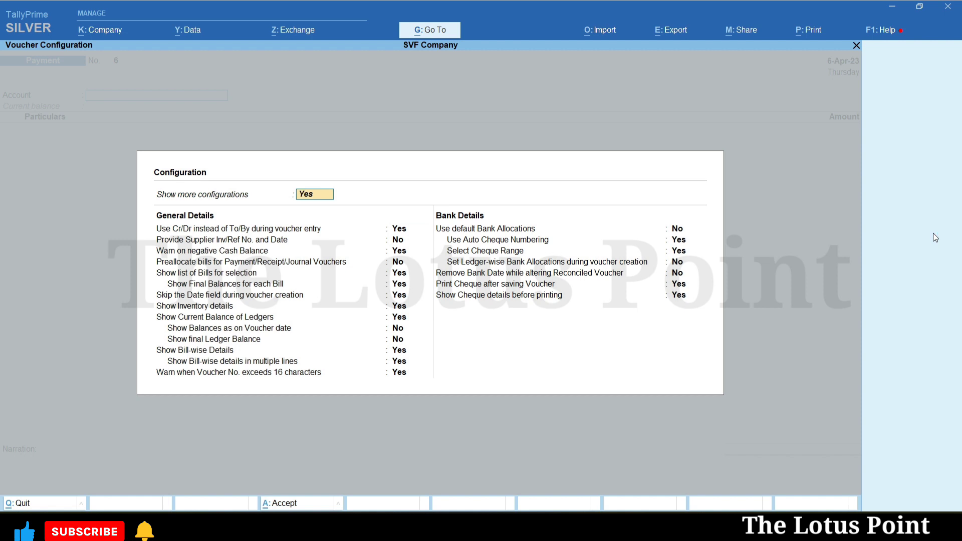
pyautogui.write('n')
pyautogui.press('Return')
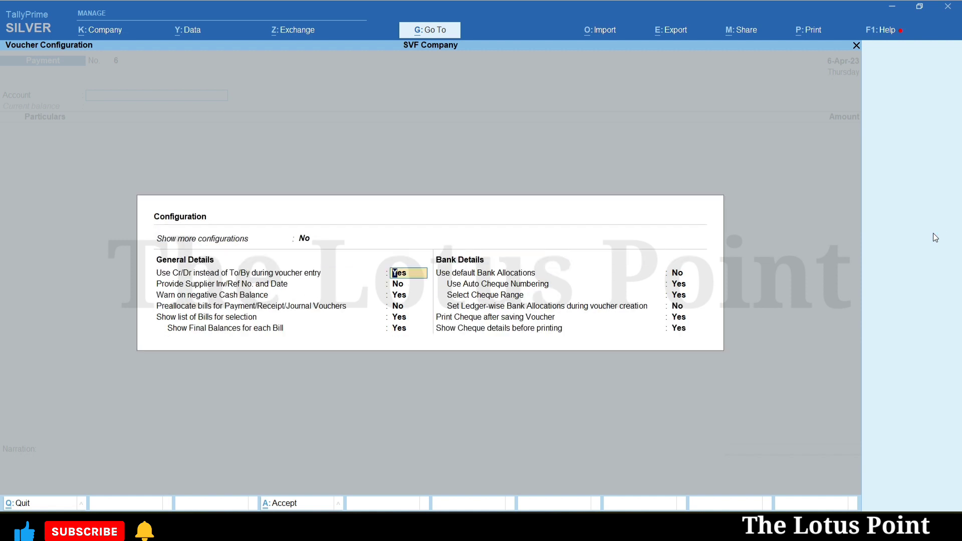
pyautogui.press('Up')
pyautogui.write('y')
pyautogui.press('Return')
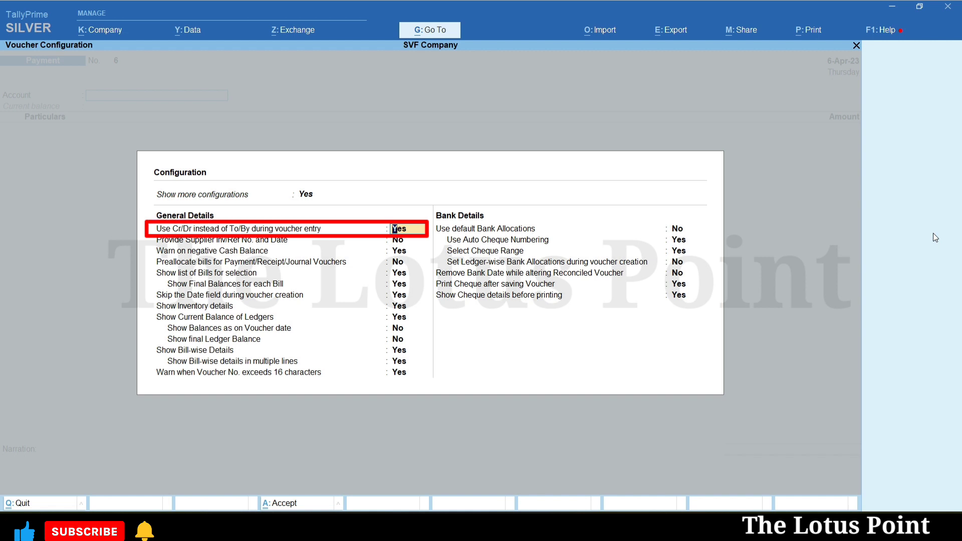
pyautogui.press('Escape')
pyautogui.press('Escape')
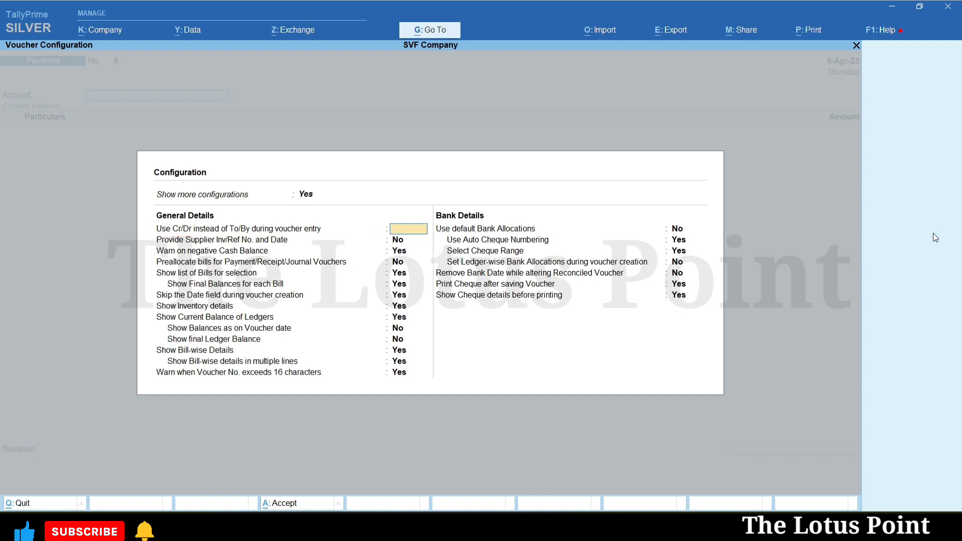
# - Change the new payment voucher's mode to Double Entry
pyautogui.click(934, 238)
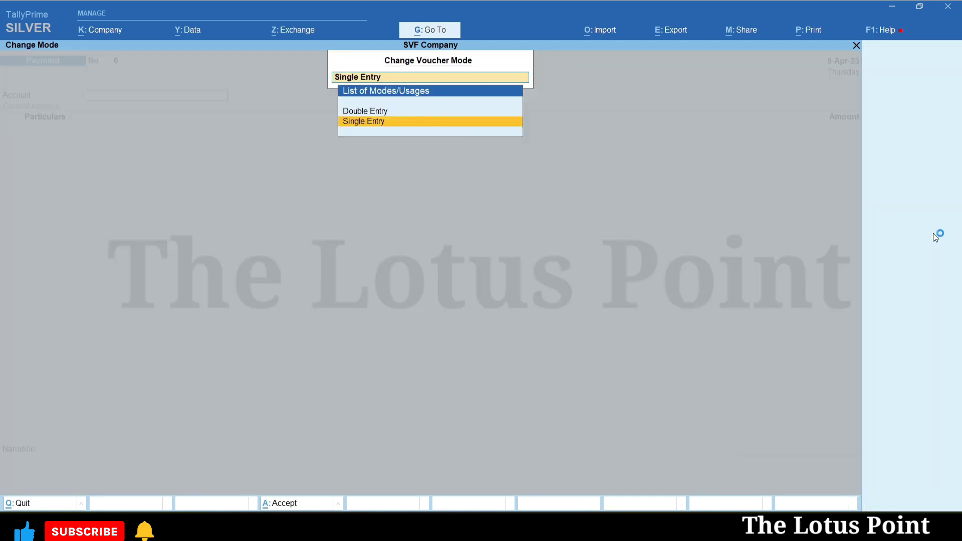
pyautogui.press('Up')
pyautogui.press('Return')
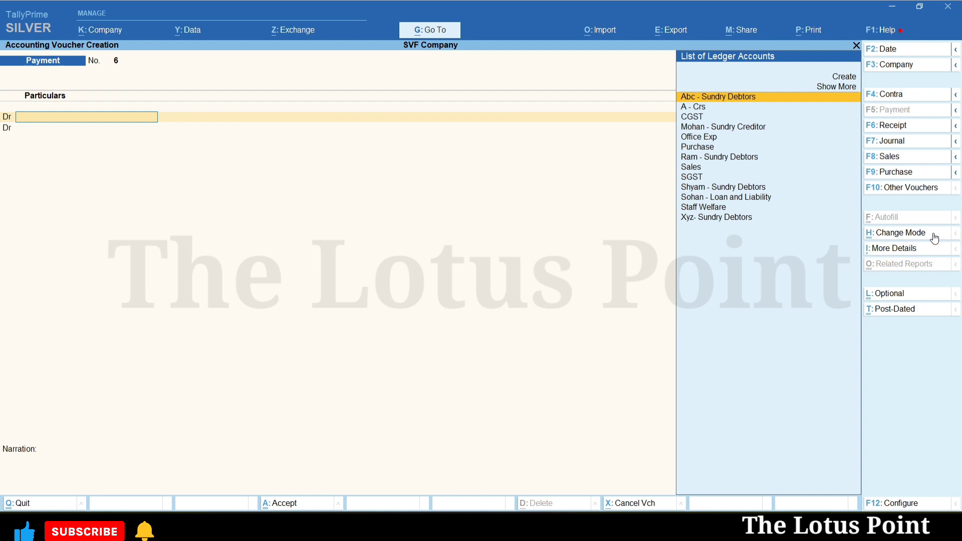
pyautogui.press('ctrl')
# - Set Provide Supplier Inv/Ref No. and Date to Yes in the voucher configuration and accept it
pyautogui.press('F12')
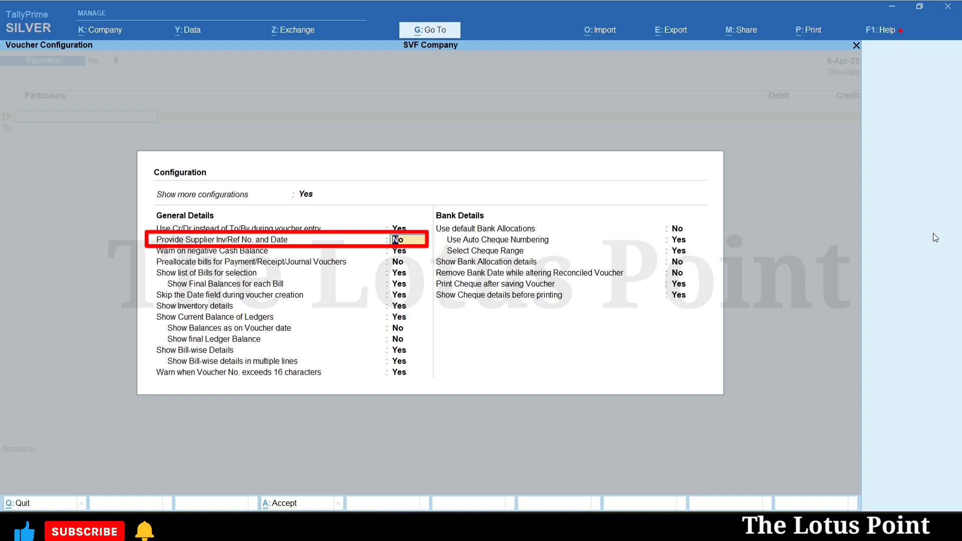
pyautogui.write('y')
pyautogui.press('Return')
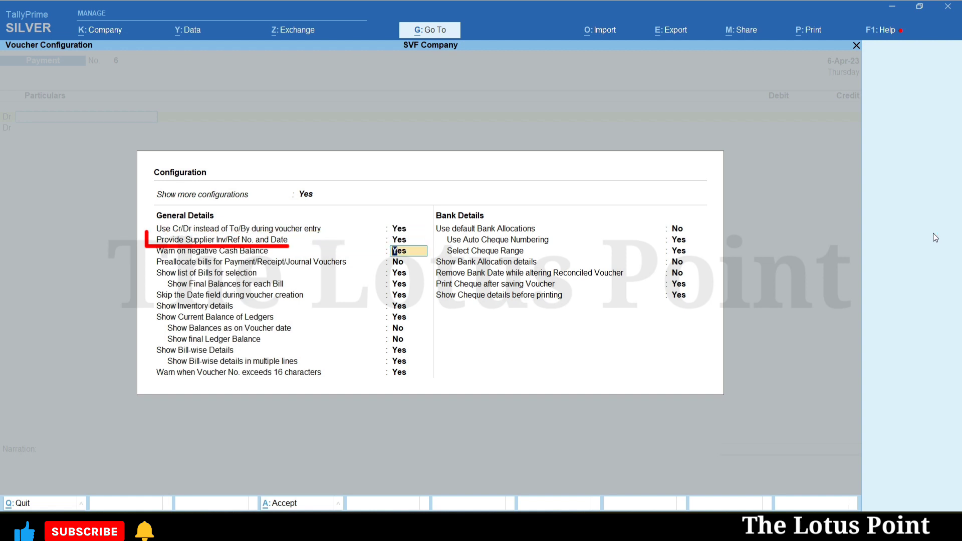
pyautogui.hotkey('ctrl', 'a')
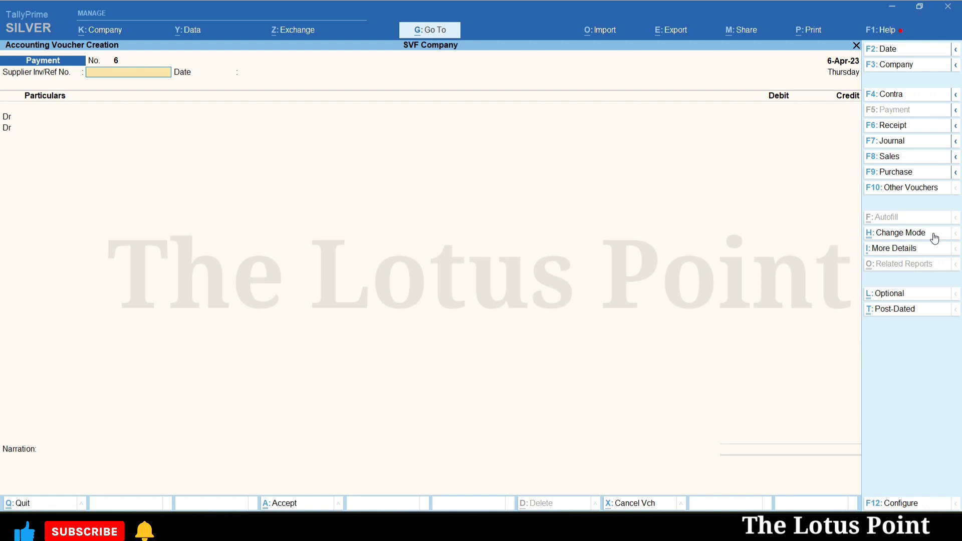
# - Configure vouchers with Provide Supplier Inv/Ref No. and Date set to No and Preallocate bills for Payment/Receipt/Journal Vouchers set to Yes
pyautogui.press('F12')
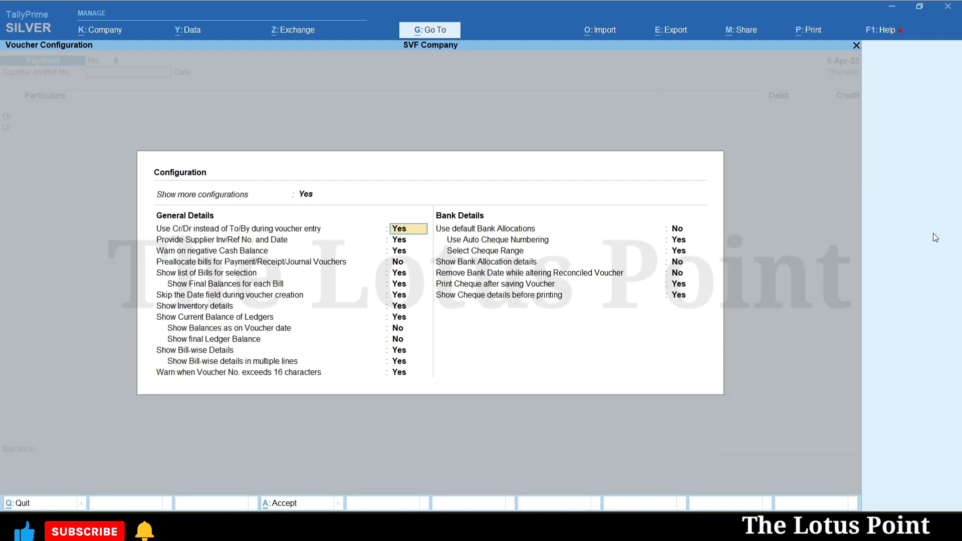
pyautogui.press('Return')
pyautogui.press('n')
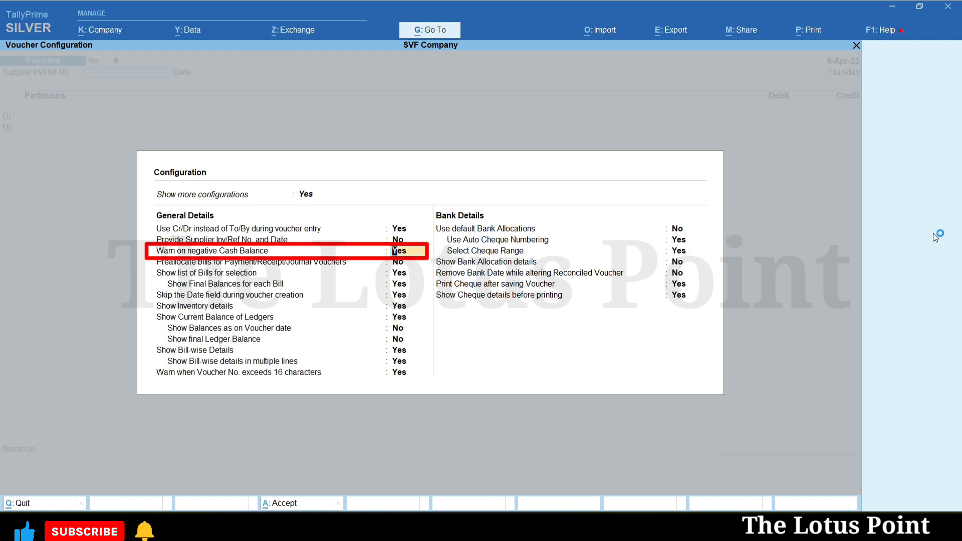
pyautogui.press('Return')
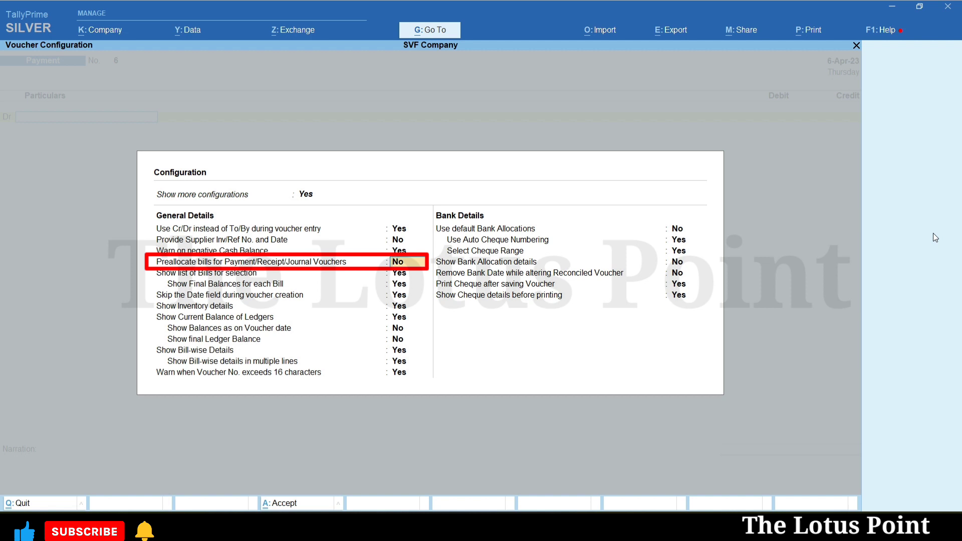
pyautogui.press('y')
pyautogui.hotkey('ctrl', 'a')
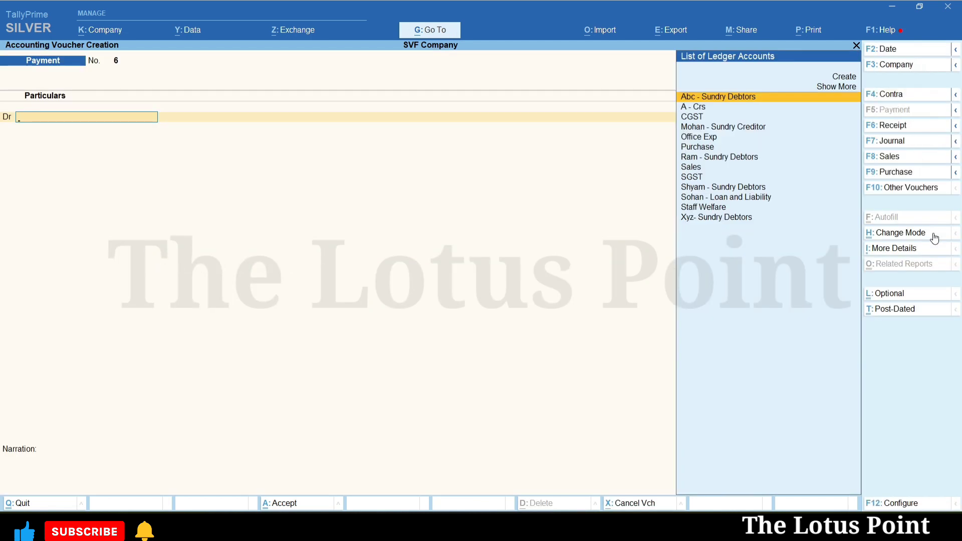
# - Debit A - Crs in the payment voucher and allocate 20,000 Dr as Agst Ref to pending bill 2C
pyautogui.press('Down')
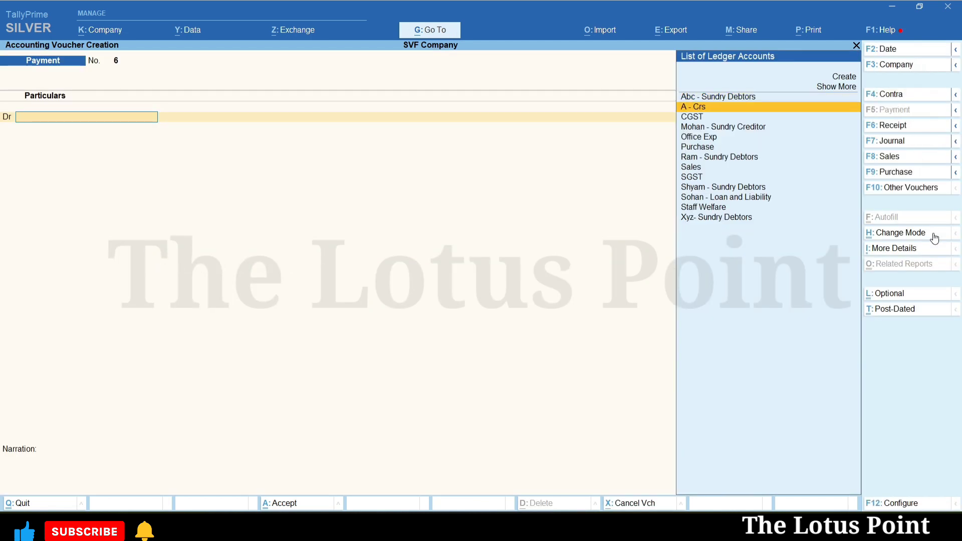
pyautogui.press('Return')
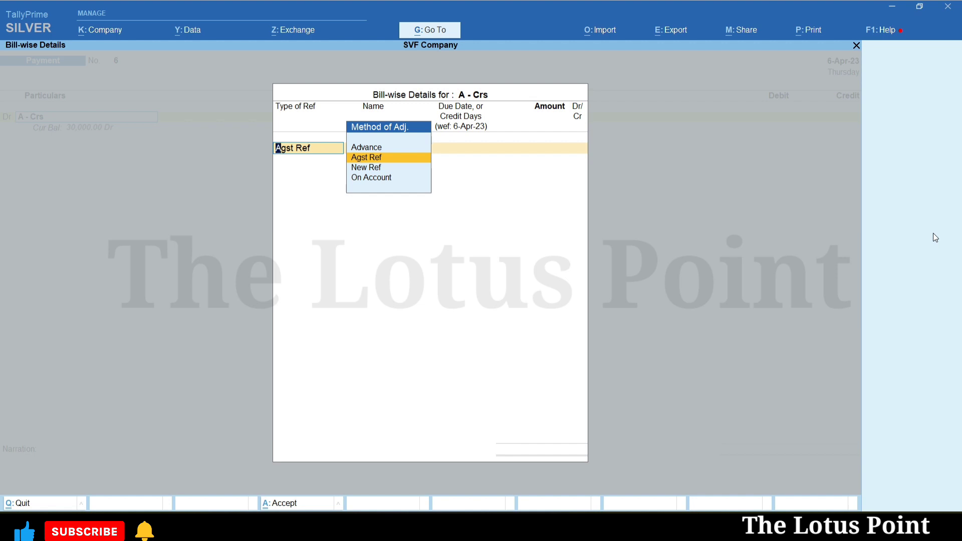
pyautogui.press('Return')
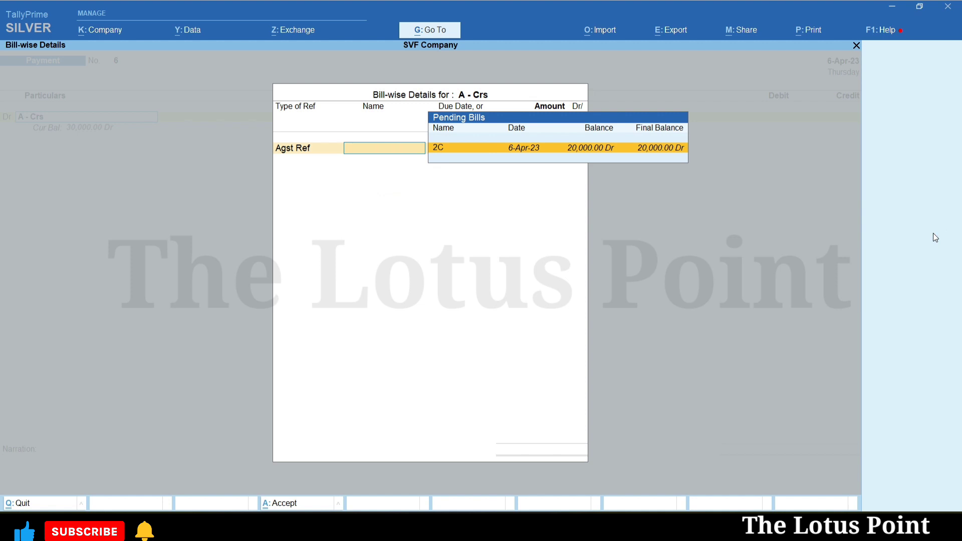
pyautogui.press('Return')
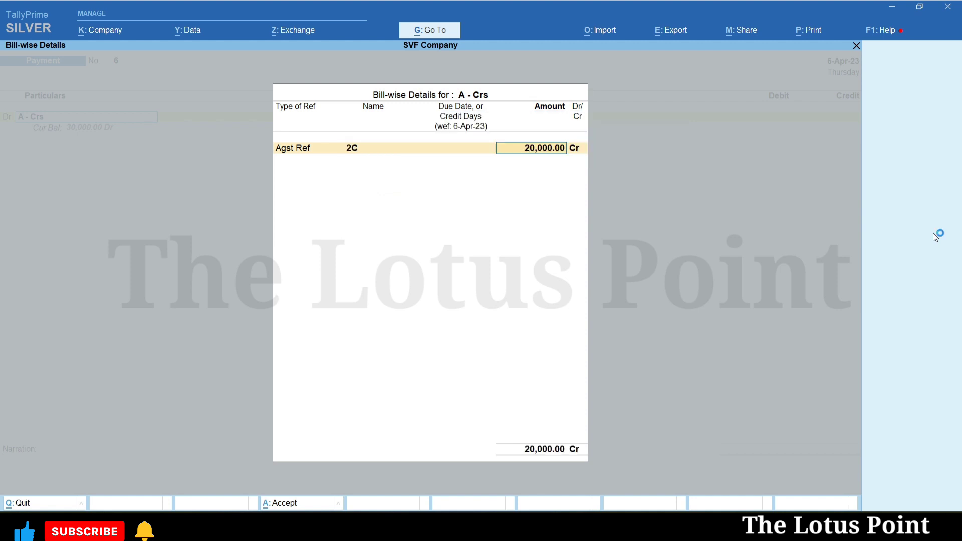
pyautogui.press('Return')
pyautogui.press('Return')
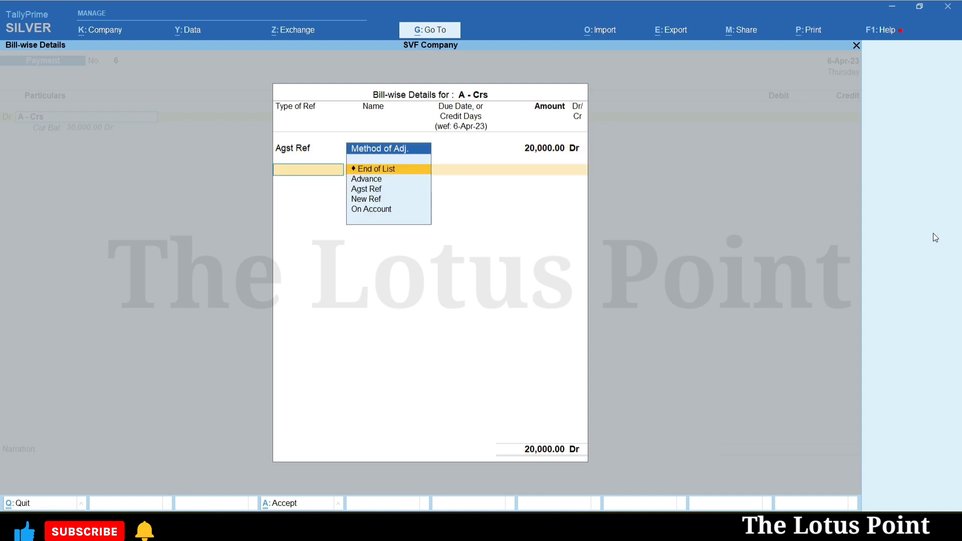
# - End the bill-wise allocation for A - Crs and credit ICICI Bank with 20,000 in the payment voucher
pyautogui.press('Down')
pyautogui.press('Down')
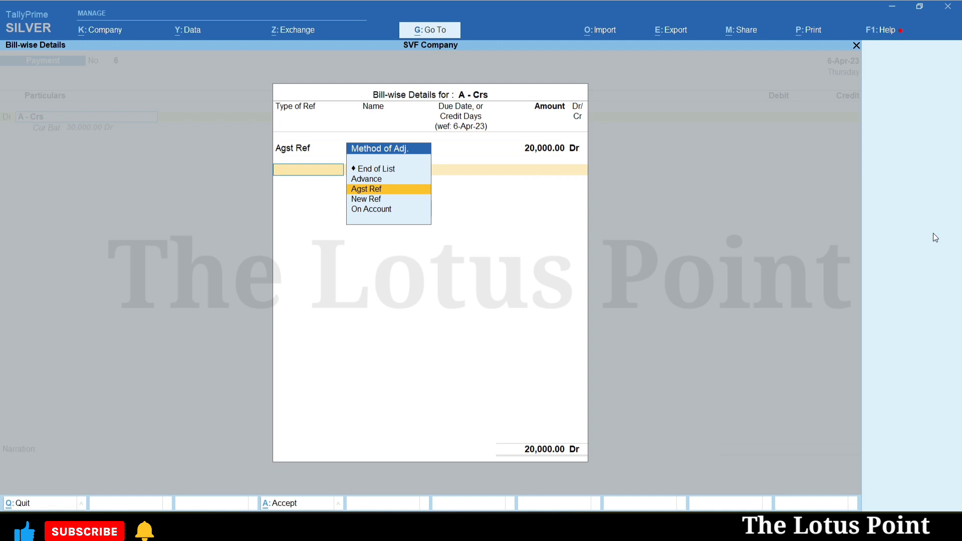
pyautogui.press('Up')
pyautogui.press('Up')
pyautogui.press('Return')
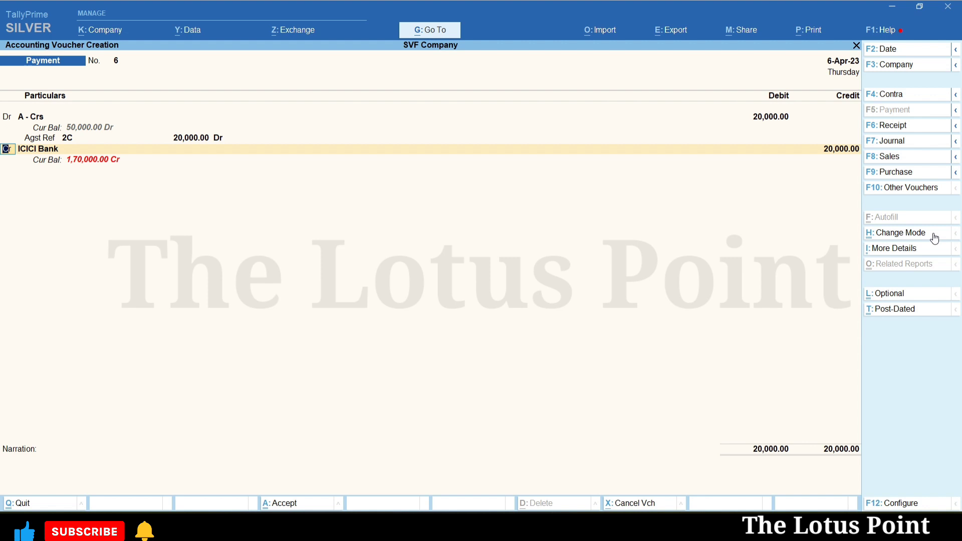
# - Set the Agst Ref 2C allocation amount under A - Crs to 10,000
pyautogui.press('BackSpace')
pyautogui.press('BackSpace')
pyautogui.press('BackSpace')
pyautogui.press('Return')
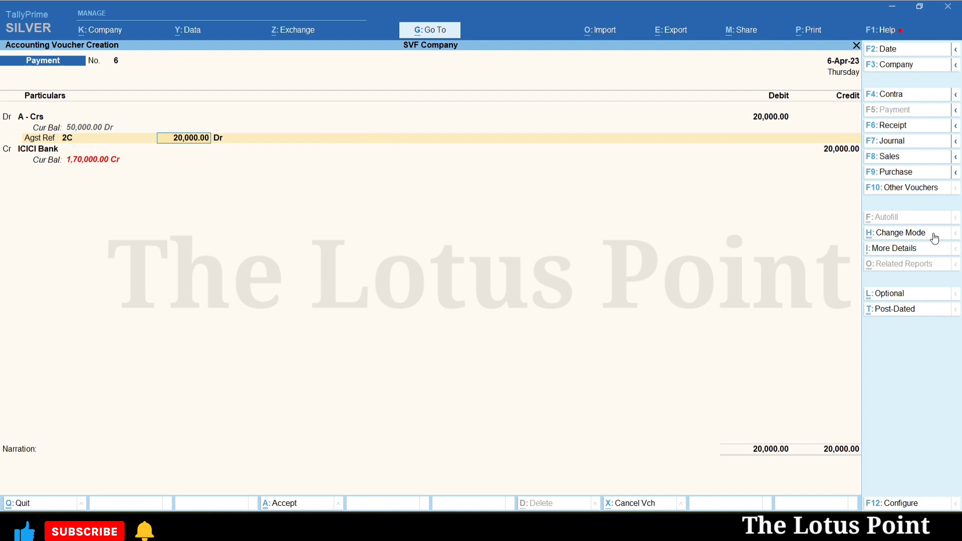
pyautogui.write('10000')
pyautogui.press('Return')
# - Check Show list of Bills for selection in the voucher configuration and display the pending bills for the Agst Ref line
pyautogui.press('F12')
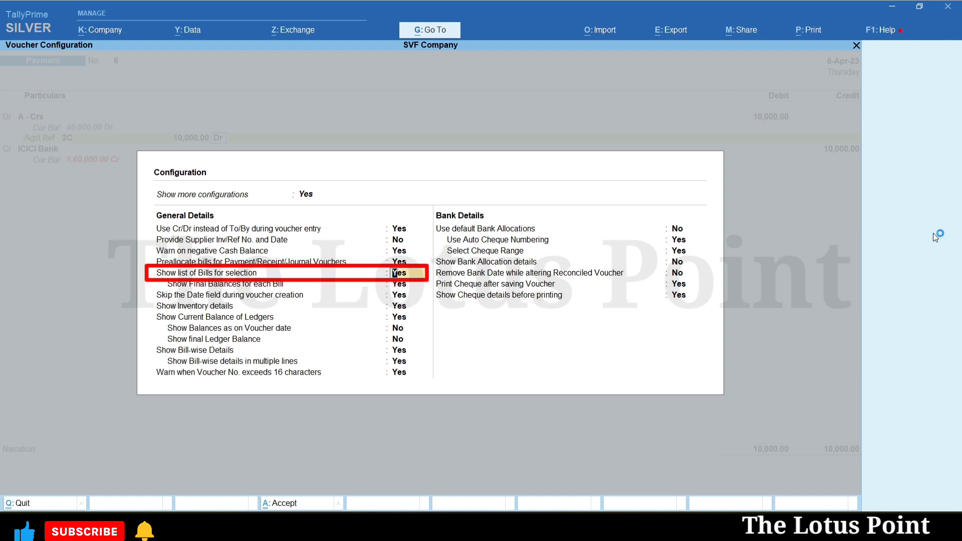
pyautogui.press('Return')
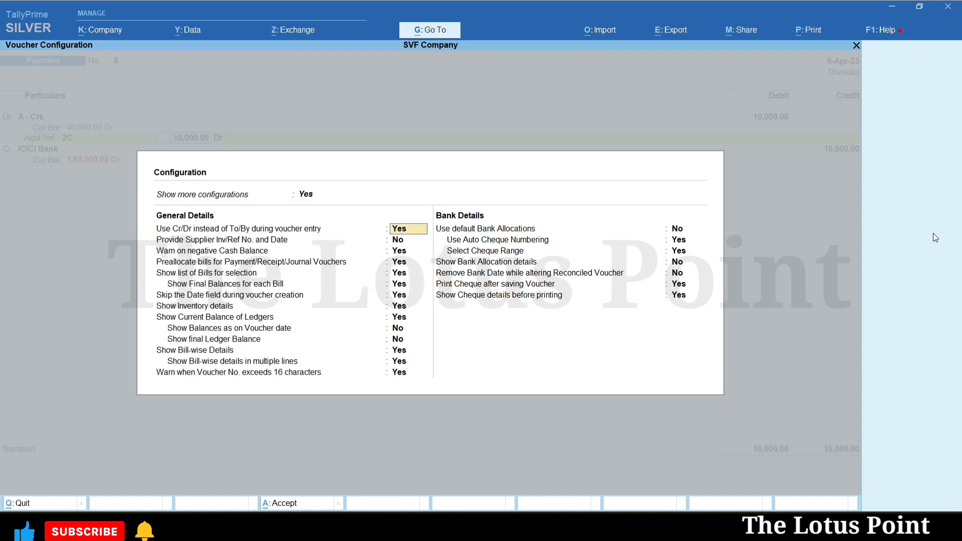
pyautogui.hotkey('ctrl', 'a')
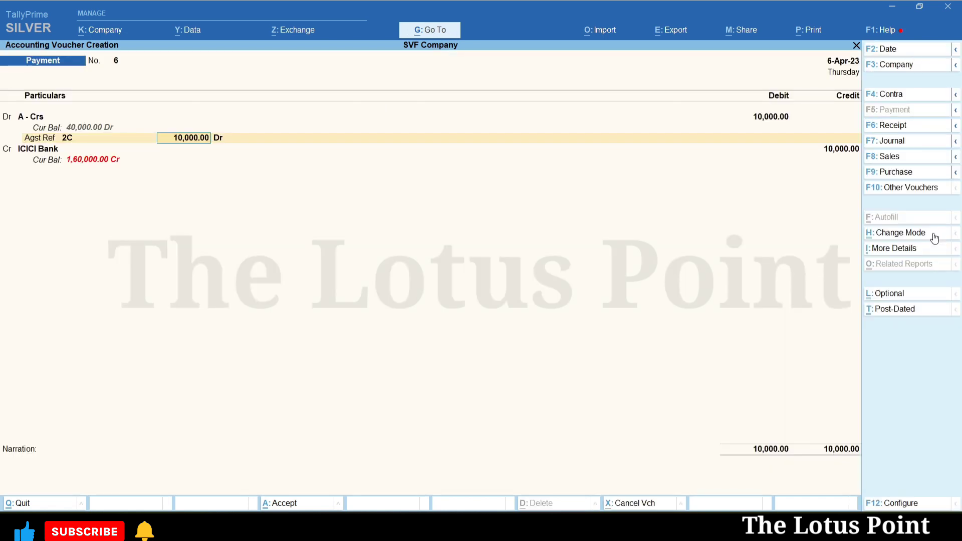
pyautogui.hotkey('shift', 'Tab')
pyautogui.hotkey('shift', 'Tab')
pyautogui.press('Return')
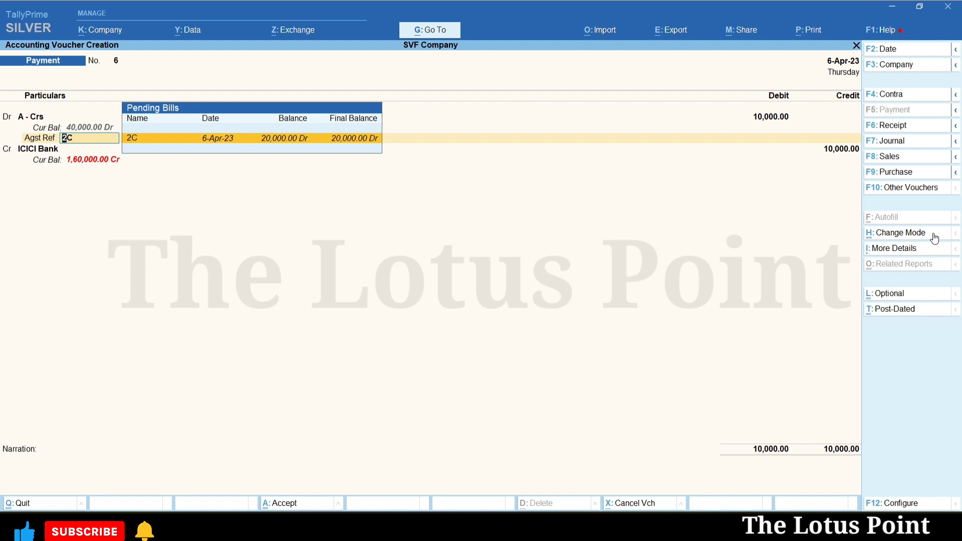
# - Examine the General Details voucher configuration options from Skip the Date field during voucher creation to Warn when Voucher No. exceeds 16 characters
pyautogui.press('F12')
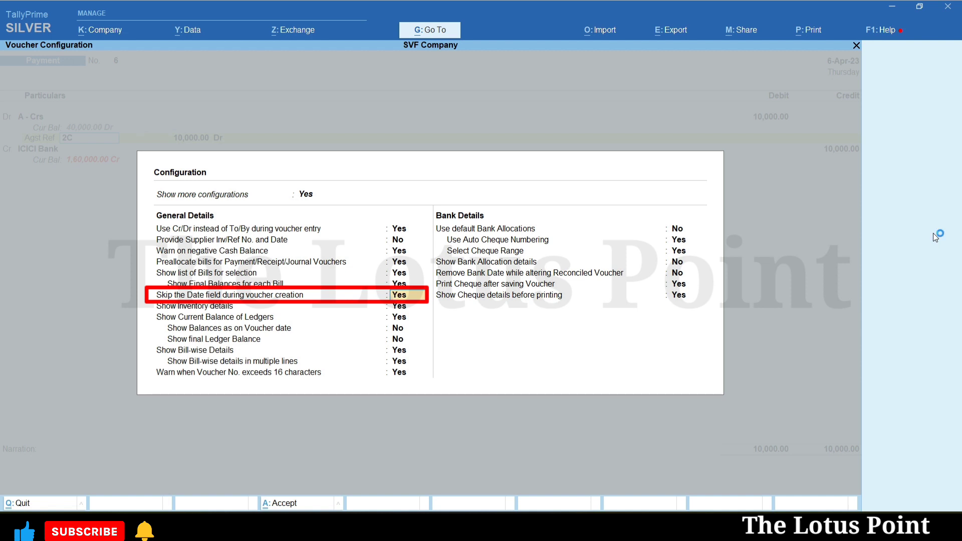
pyautogui.press('Return')
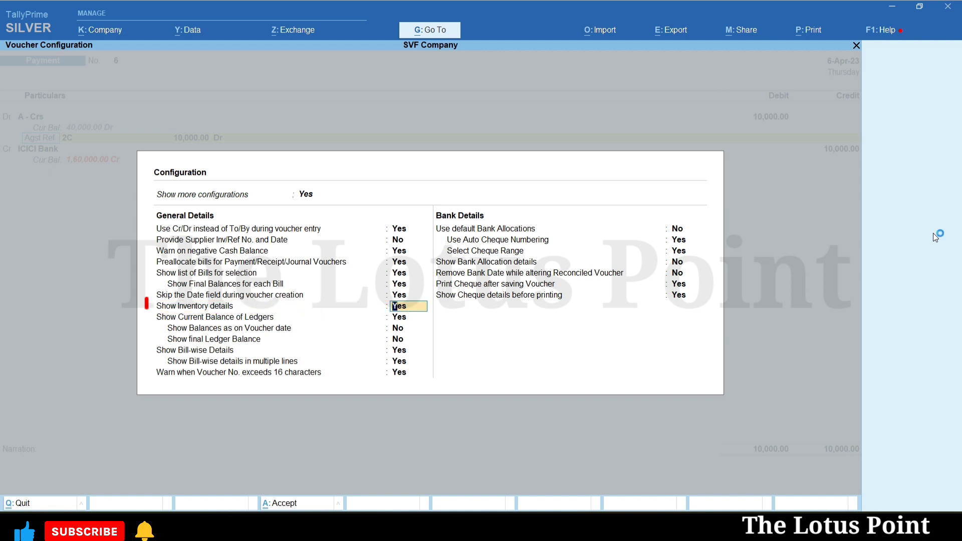
pyautogui.press('Return')
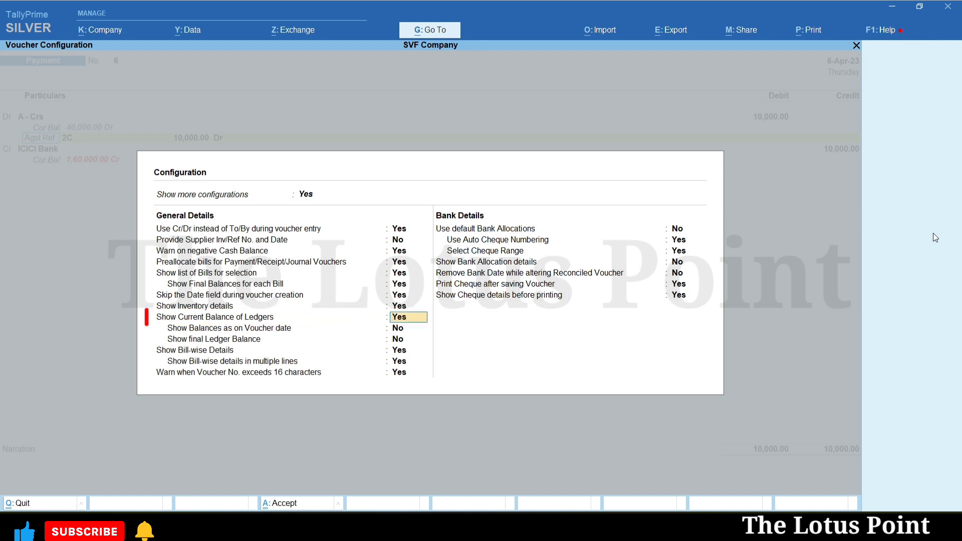
pyautogui.press('Return')
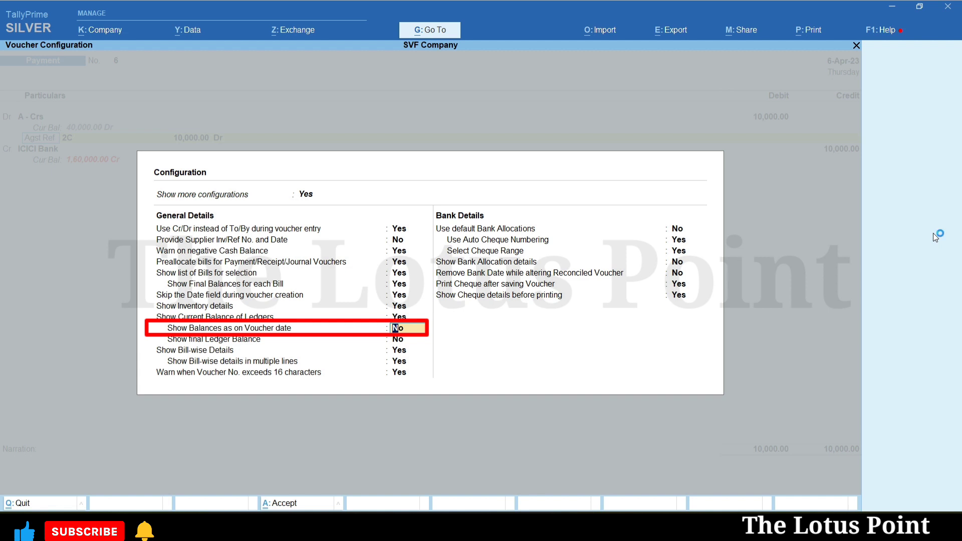
pyautogui.press('Return')
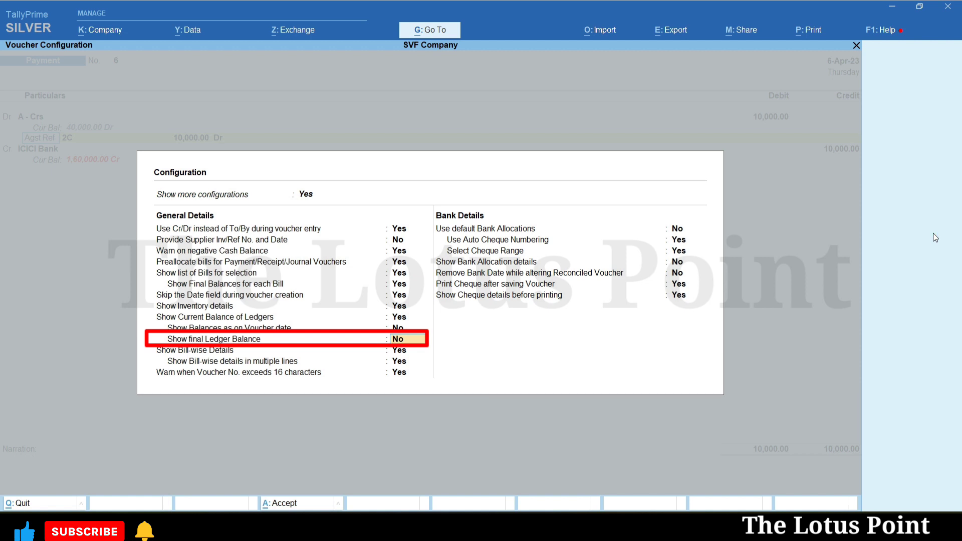
pyautogui.press('Return')
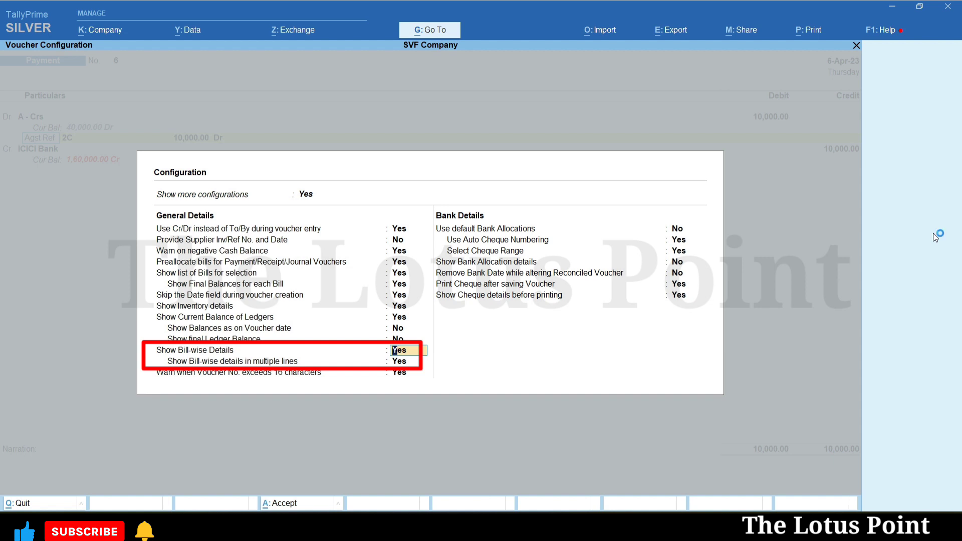
pyautogui.press('Return')
pyautogui.press('Return')
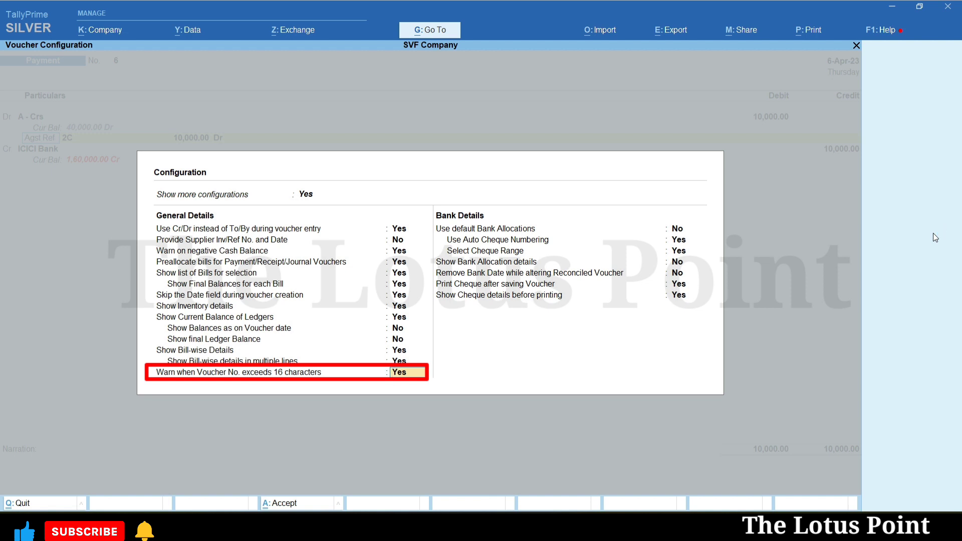
# - Examine the Bank Details voucher configuration options from Use default Bank Allocations to Show Cheque details before printing
pyautogui.press('Return')
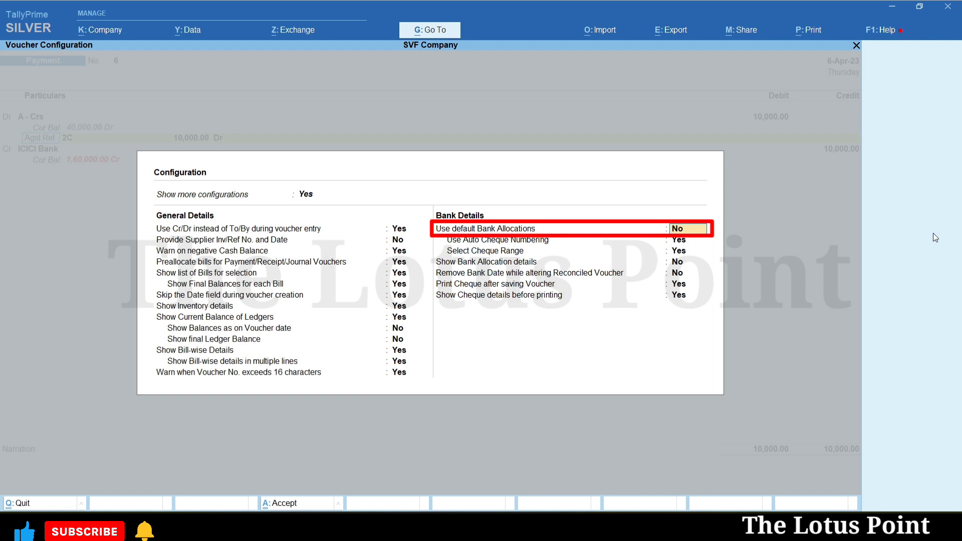
pyautogui.press('Return')
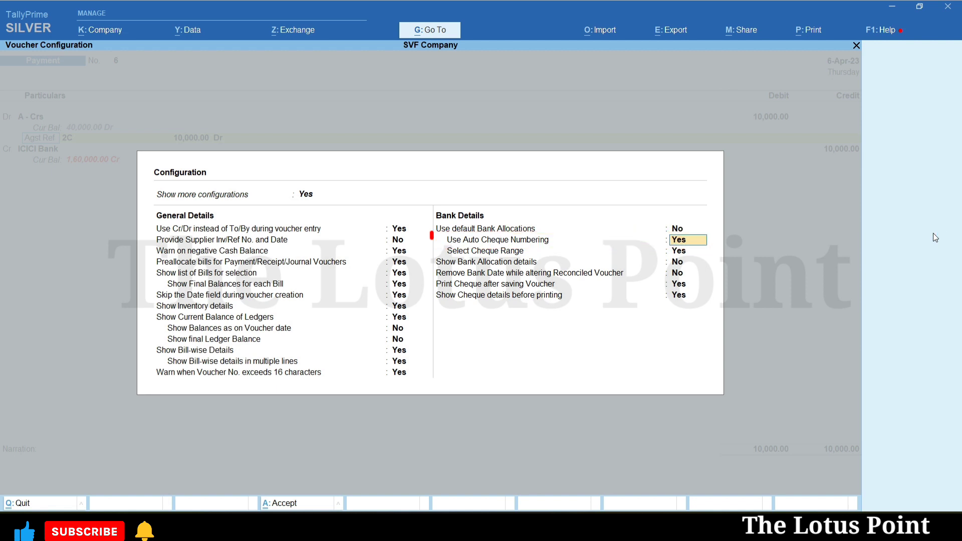
pyautogui.press('Return')
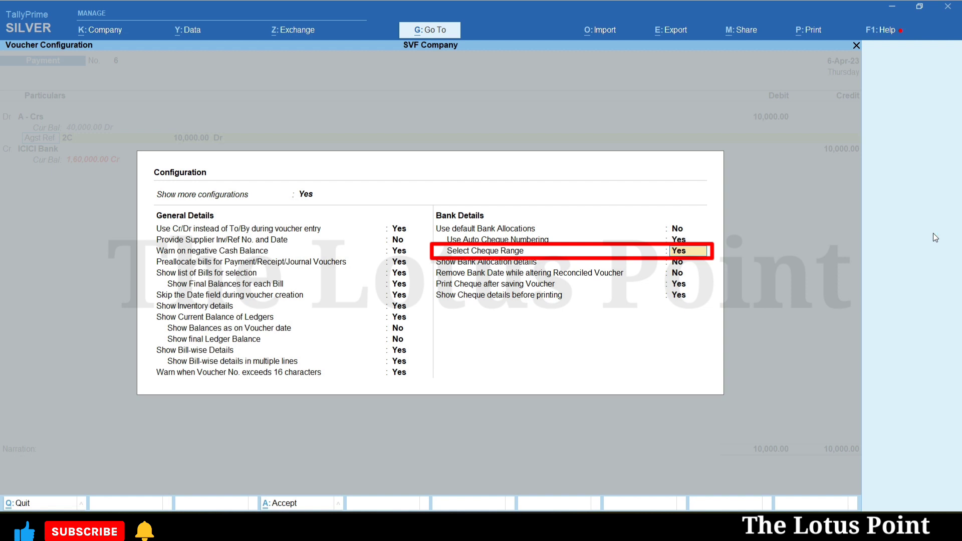
pyautogui.press('Return')
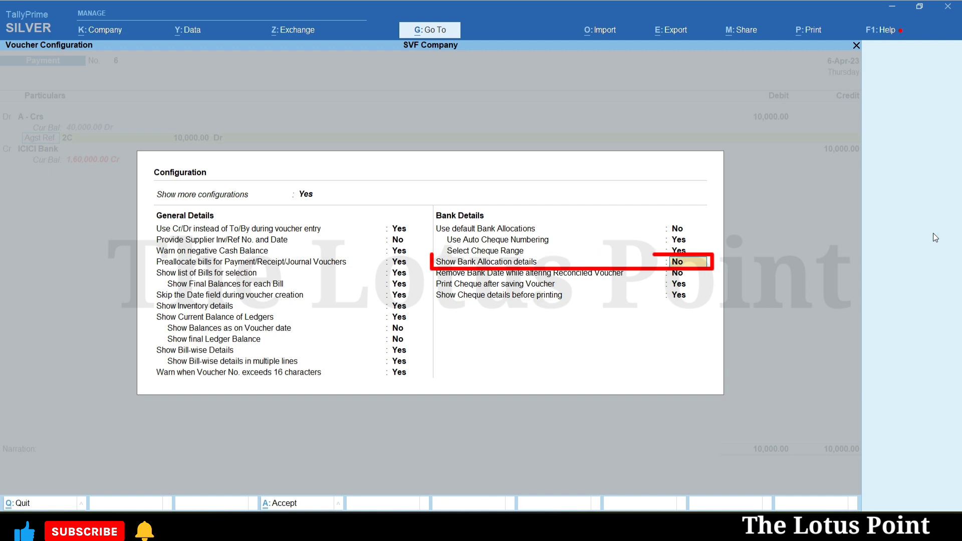
pyautogui.press('Return')
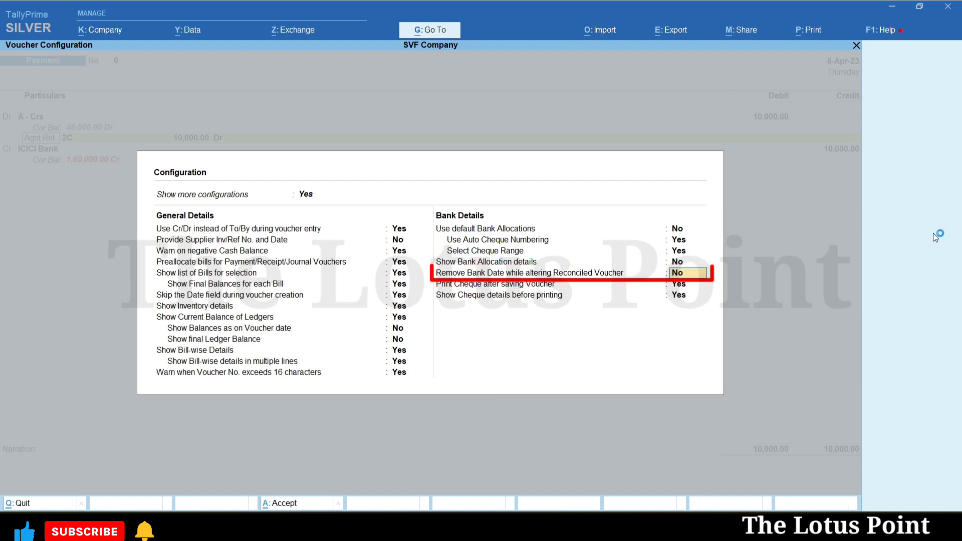
pyautogui.press('Return')
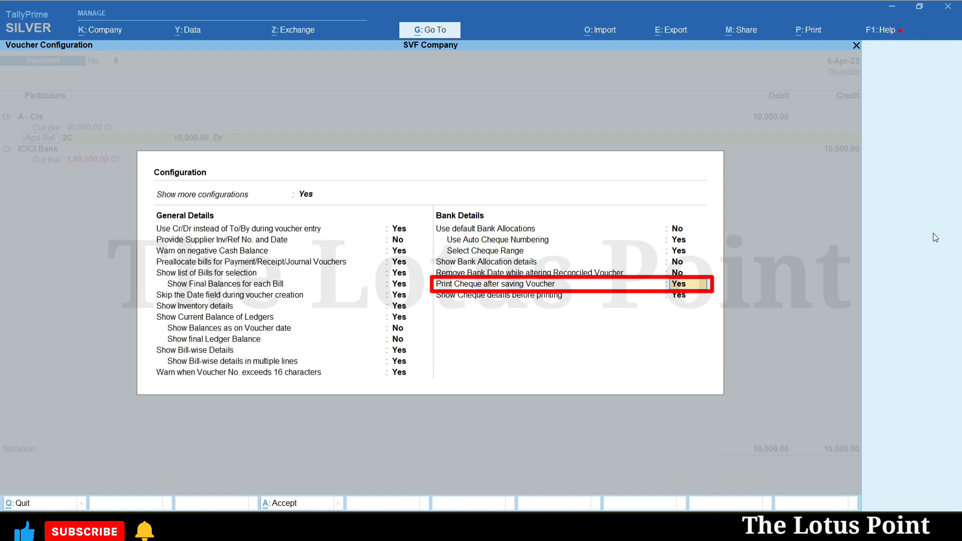
pyautogui.press('Return')
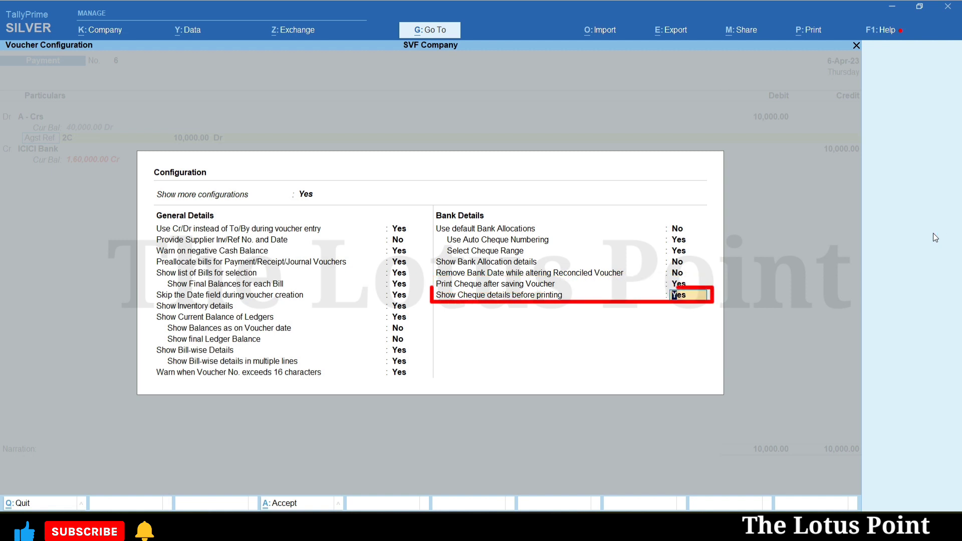